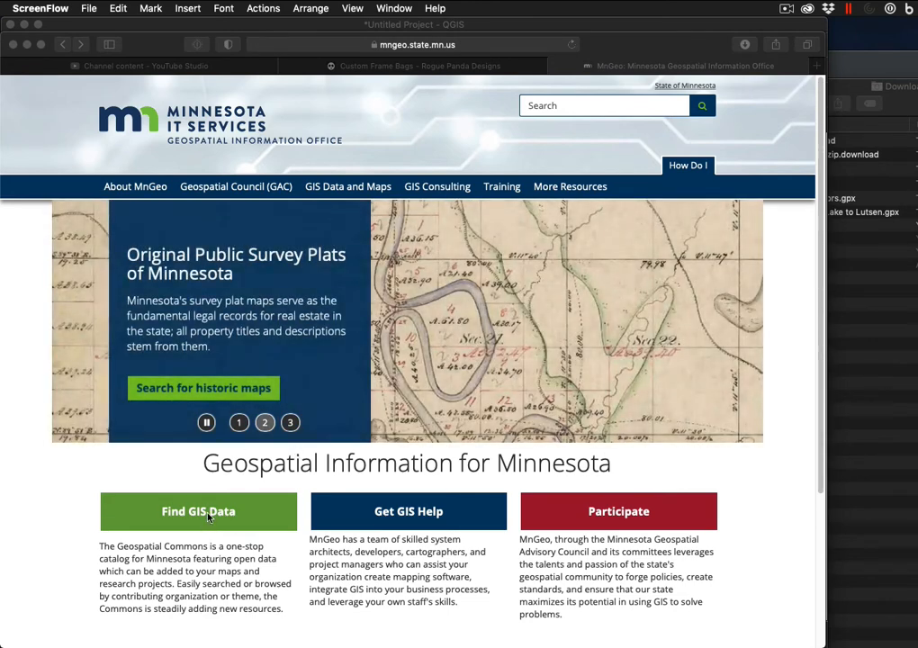
Go from the MnGeo page to the Geospatial Commons and open its Environment category
{"action": "left_click", "coordinate": [83, 45]}
{"action": "left_click", "coordinate": [83, 45]}
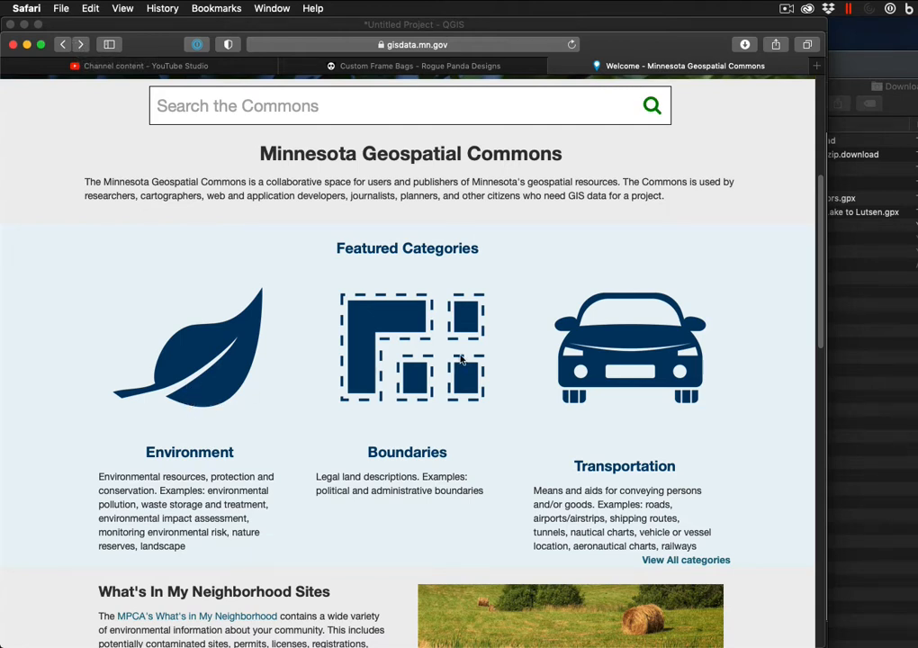
{"action": "left_click", "coordinate": [64, 45]}
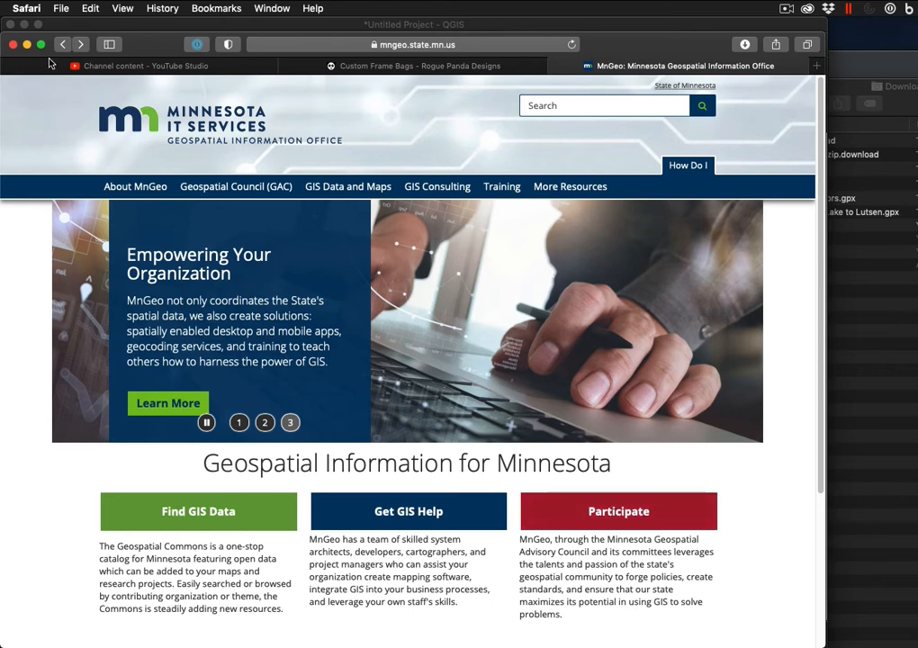
{"action": "left_click", "coordinate": [82, 45]}
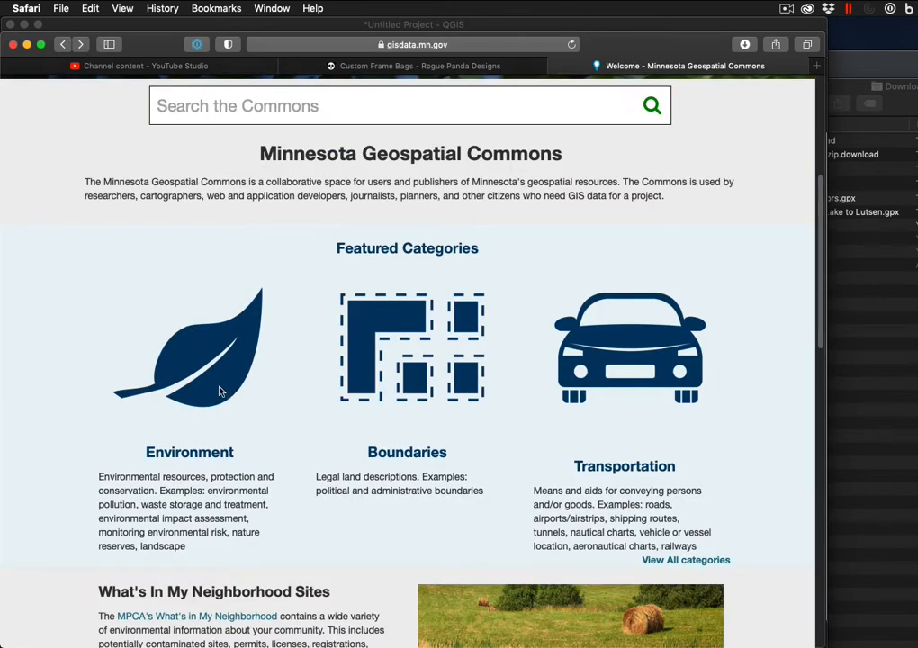
{"action": "left_click", "coordinate": [82, 45]}
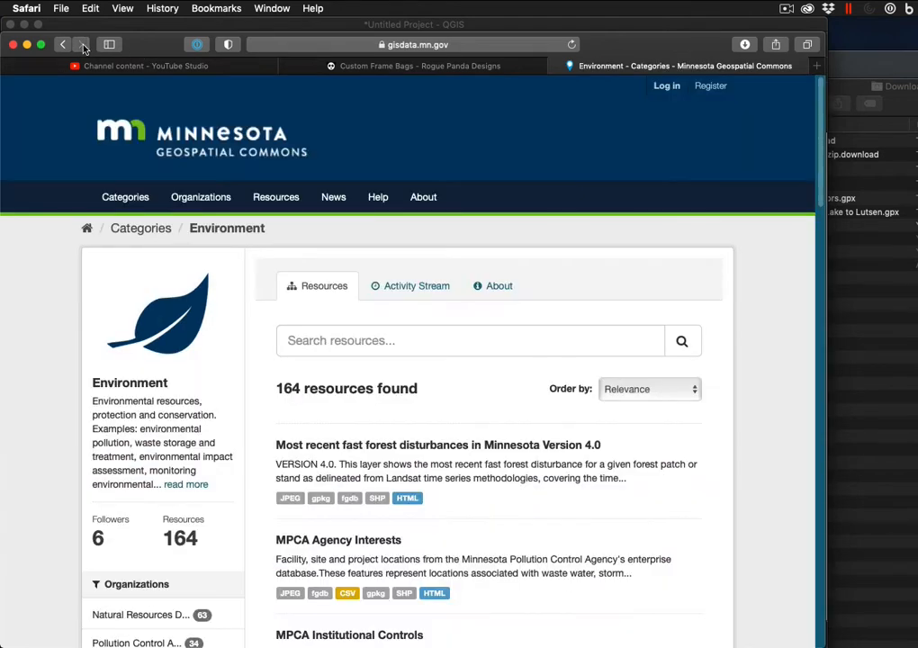
Search the Environment resources for 'streams' and scroll through the 28 results
{"action": "left_click", "coordinate": [301, 343]}
{"action": "type", "text": "strea,s"}
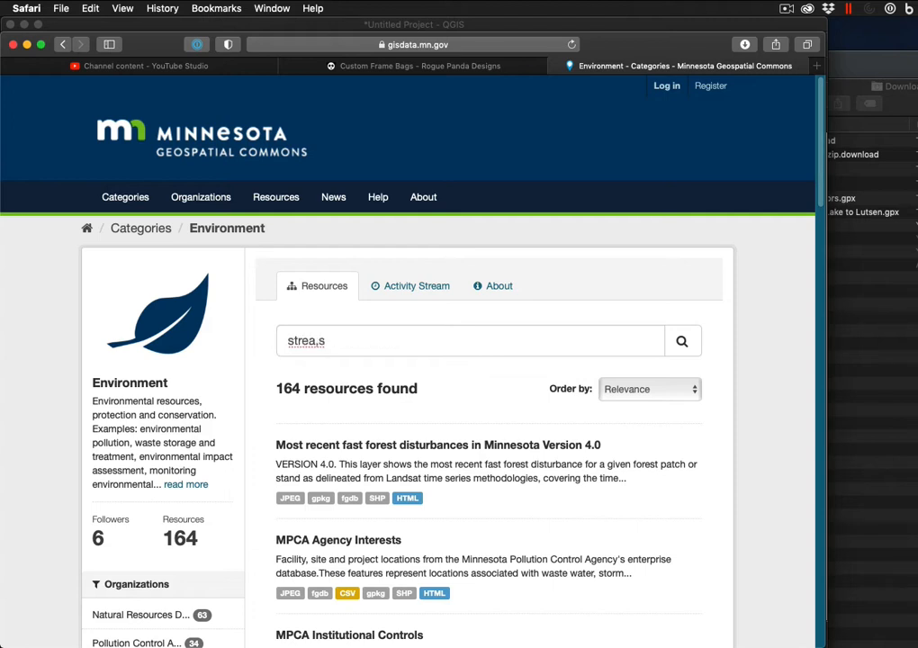
{"action": "key", "text": "BackSpace"}
{"action": "key", "text": "BackSpace"}
{"action": "type", "text": "ms"}
{"action": "key", "text": "Return"}
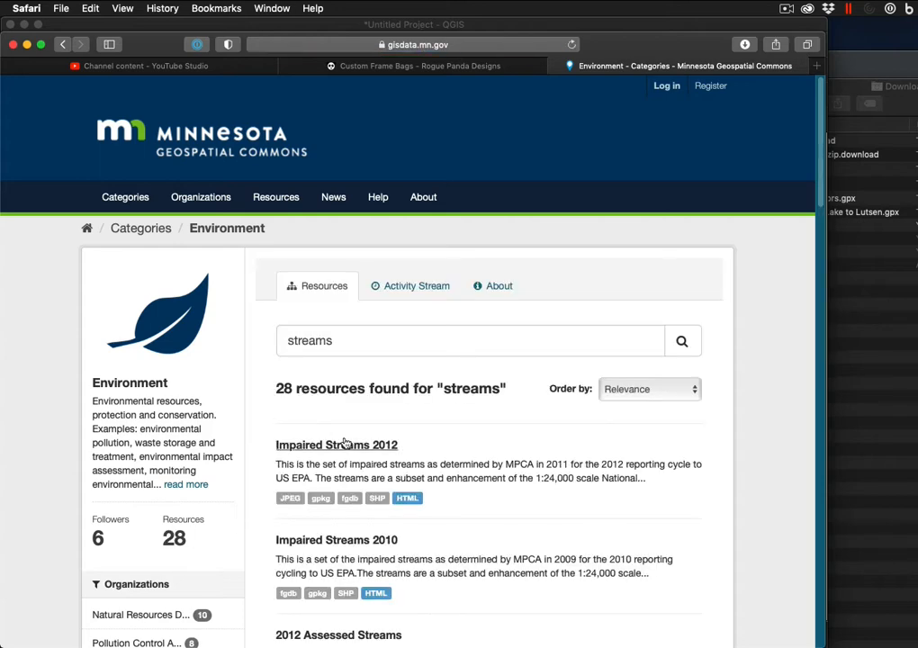
{"action": "scroll", "coordinate": [356, 441], "scroll_direction": "down", "scroll_amount": 1}
{"action": "scroll", "coordinate": [356, 441], "scroll_direction": "down", "scroll_amount": 8}
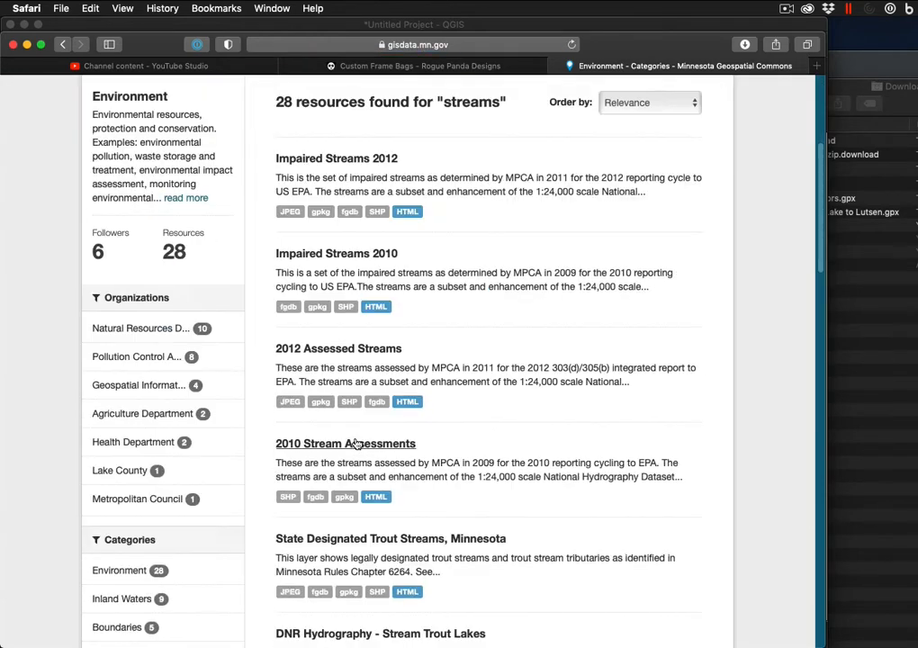
{"action": "scroll", "coordinate": [355, 439], "scroll_direction": "down", "scroll_amount": 3}
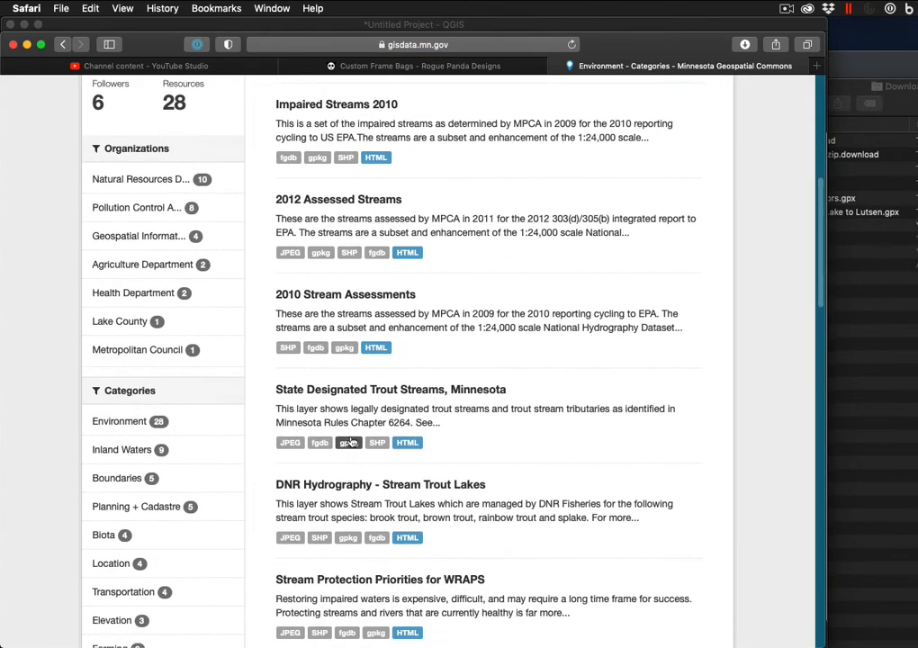
{"action": "scroll", "coordinate": [352, 441], "scroll_direction": "down", "scroll_amount": 7}
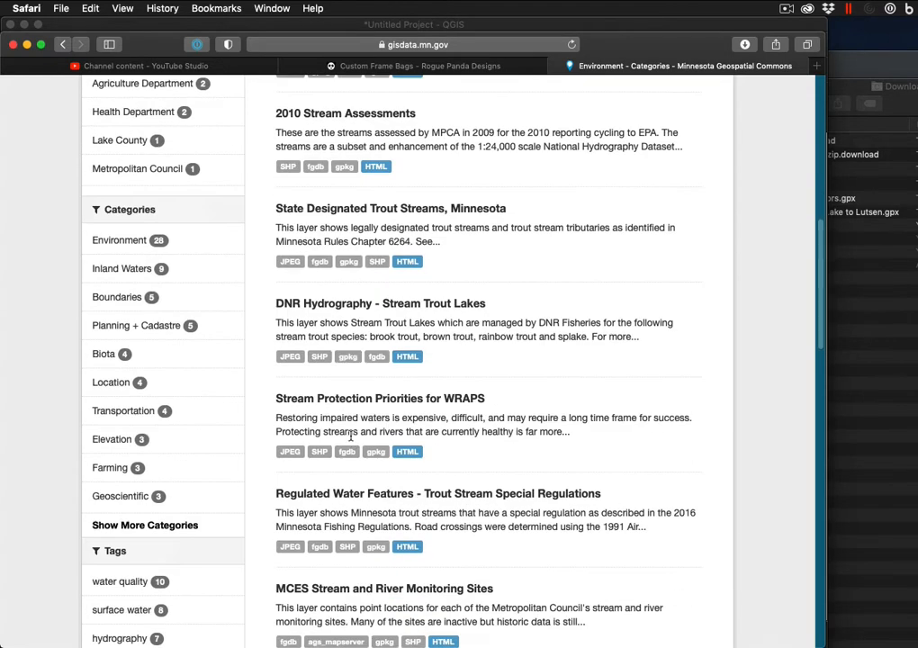
{"action": "scroll", "coordinate": [351, 436], "scroll_direction": "down", "scroll_amount": 2}
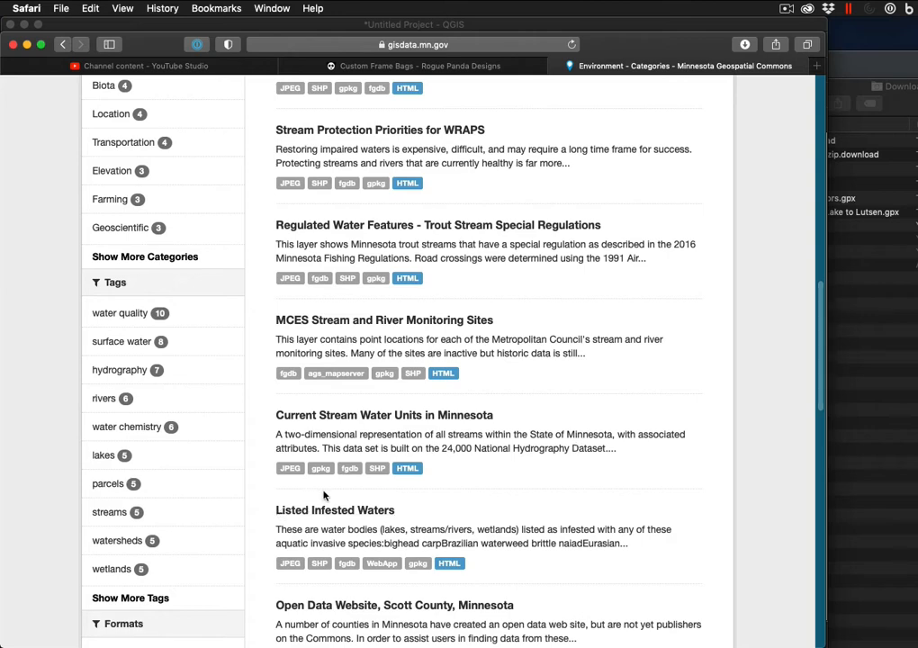
Open Current Stream Water Units in Minnesota and download its OGC GeoPackage
{"action": "left_click", "coordinate": [327, 415]}
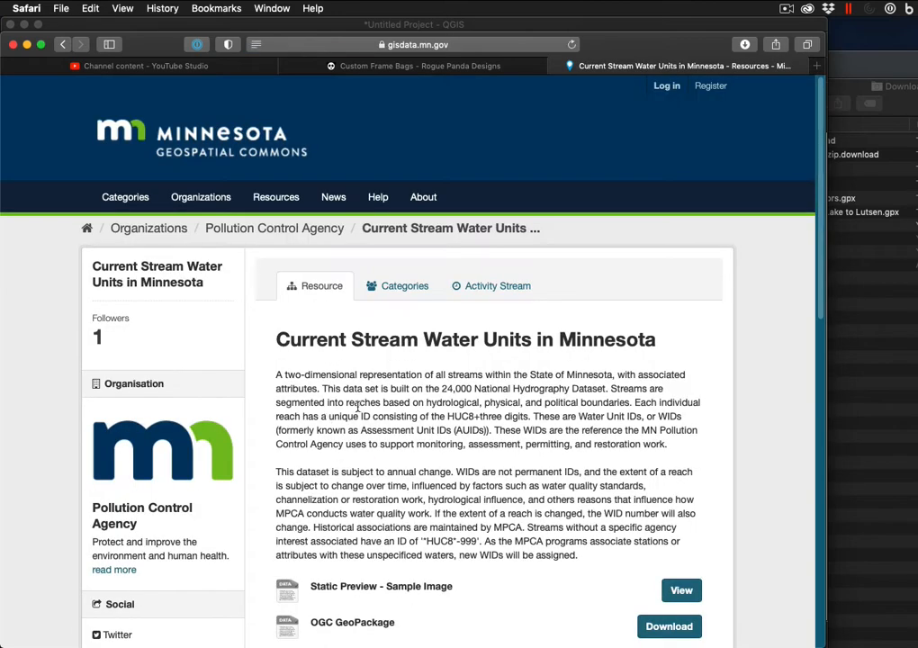
{"action": "scroll", "coordinate": [382, 283], "scroll_direction": "down", "scroll_amount": 2}
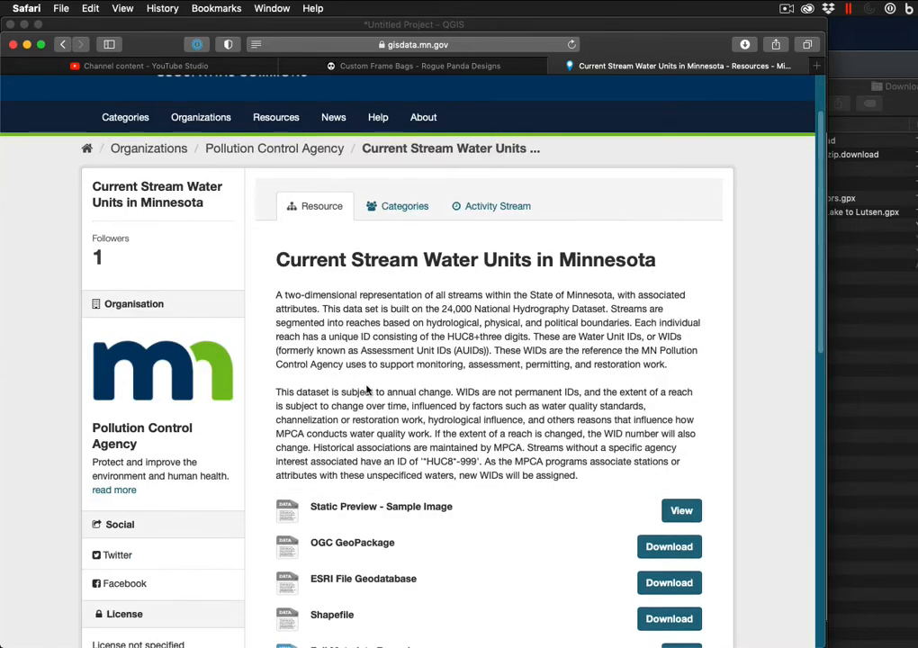
{"action": "scroll", "coordinate": [370, 404], "scroll_direction": "down", "scroll_amount": 3}
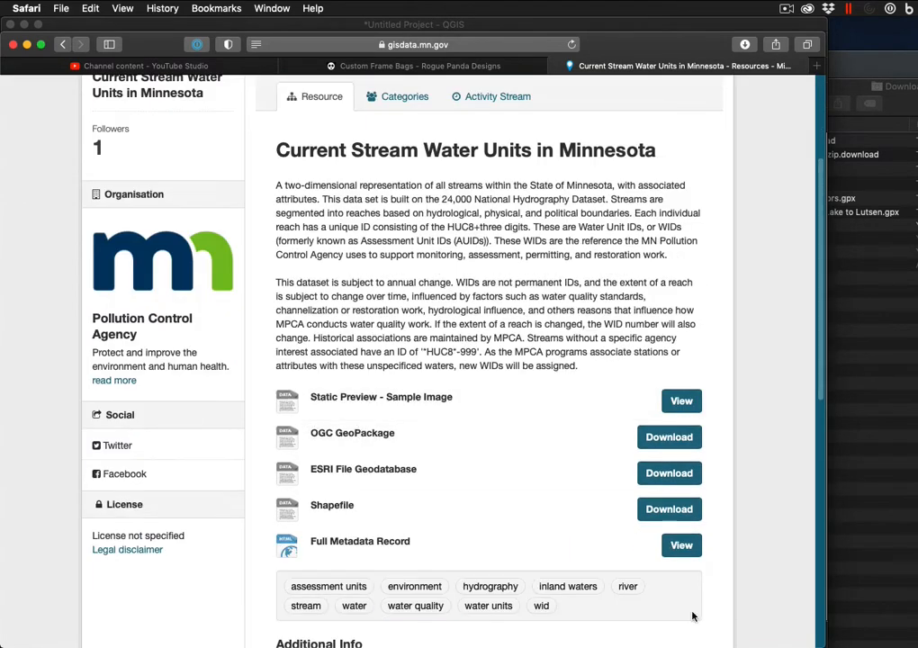
{"action": "left_click", "coordinate": [656, 441]}
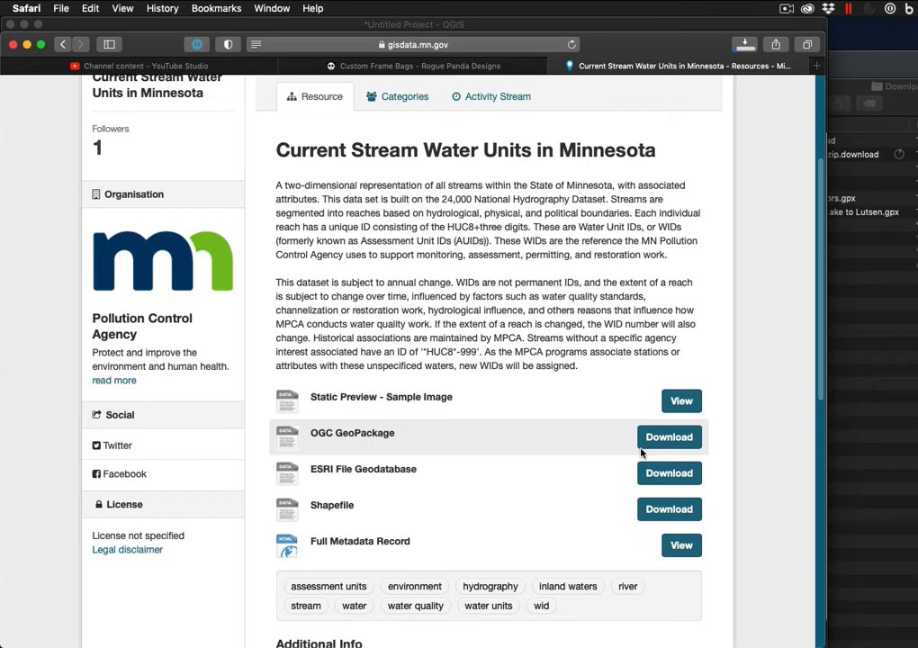
Return to the Commons home page and open the Boundaries category
{"action": "left_click", "coordinate": [59, 45]}
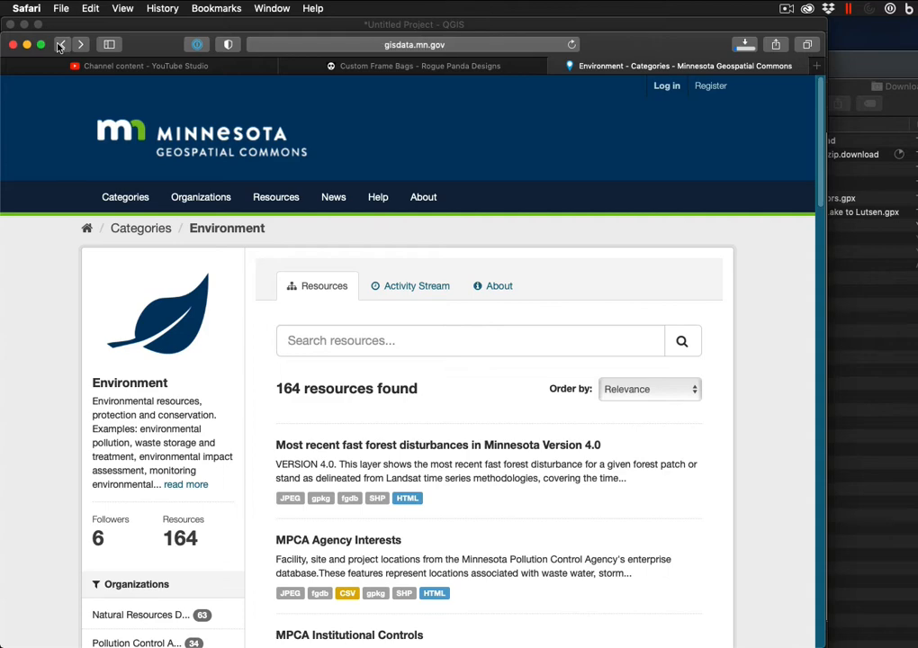
{"action": "left_click", "coordinate": [60, 45]}
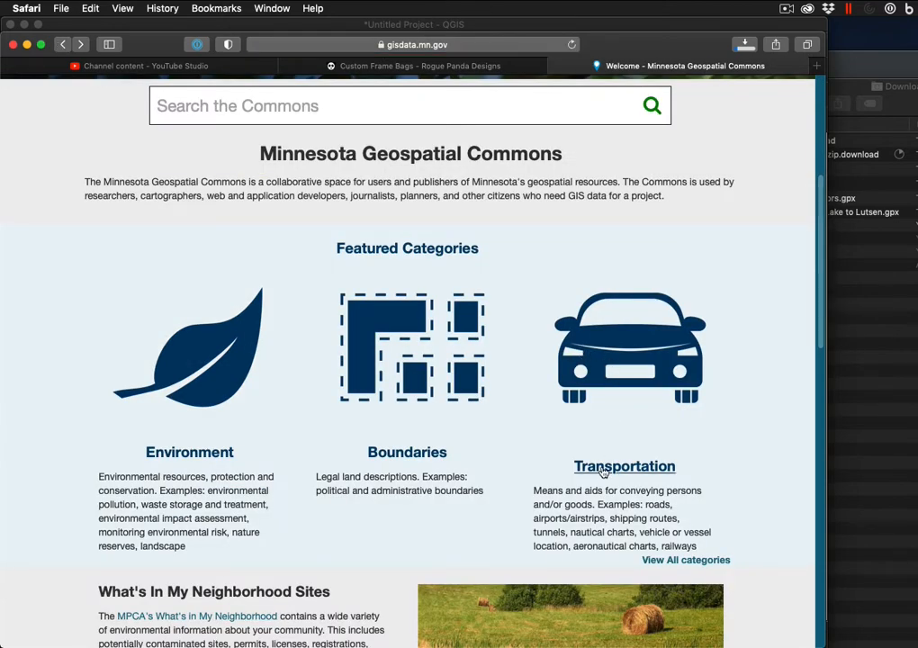
{"action": "left_click", "coordinate": [391, 455]}
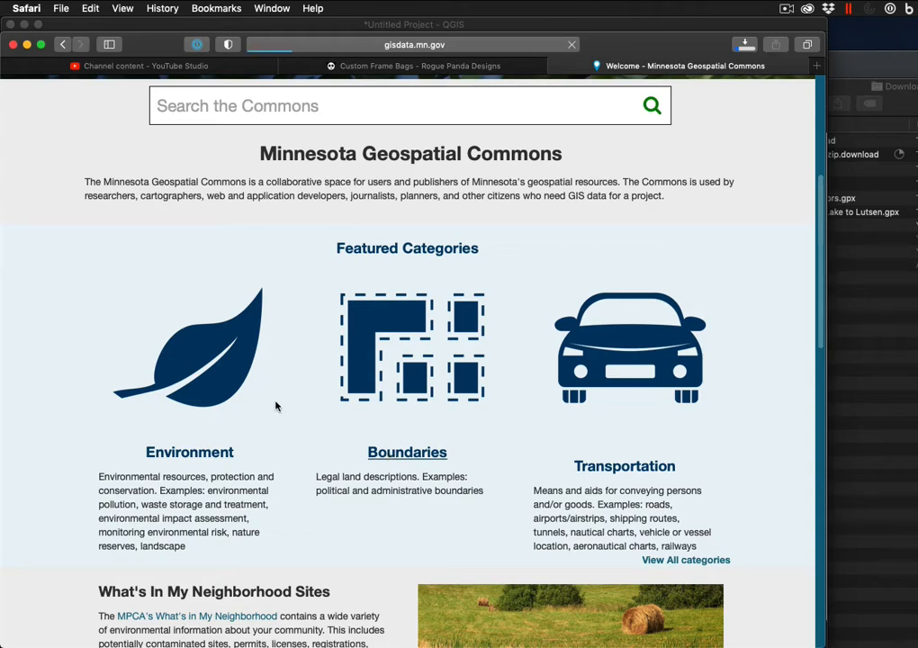
{"action": "scroll", "coordinate": [354, 428], "scroll_direction": "down", "scroll_amount": 15}
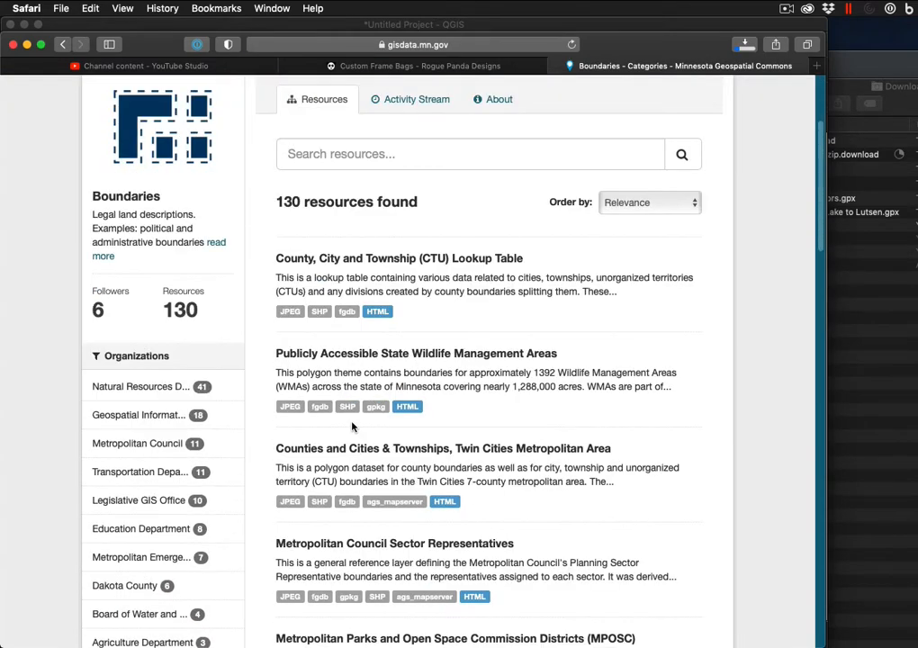
{"action": "scroll", "coordinate": [352, 424], "scroll_direction": "down", "scroll_amount": 3}
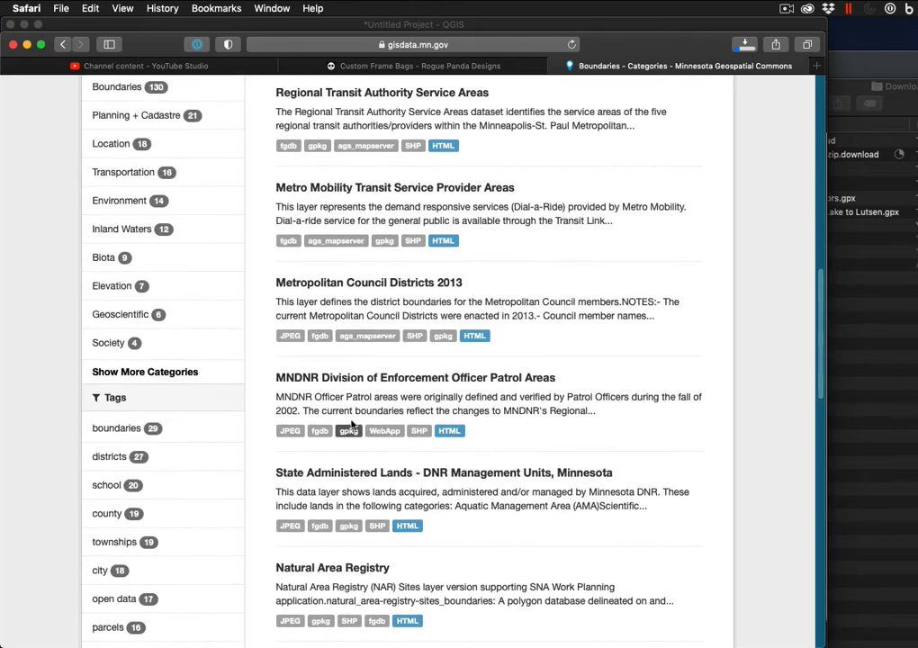
{"action": "scroll", "coordinate": [350, 421], "scroll_direction": "up", "scroll_amount": 18}
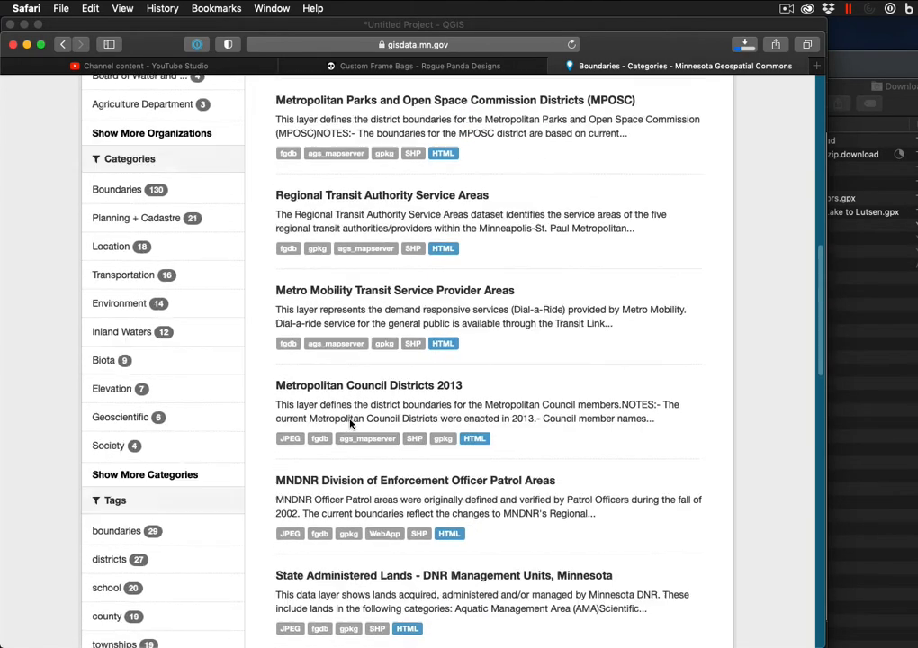
Search the Boundaries resources for 'forest', narrowing them to 5 matches
{"action": "left_click", "coordinate": [326, 342]}
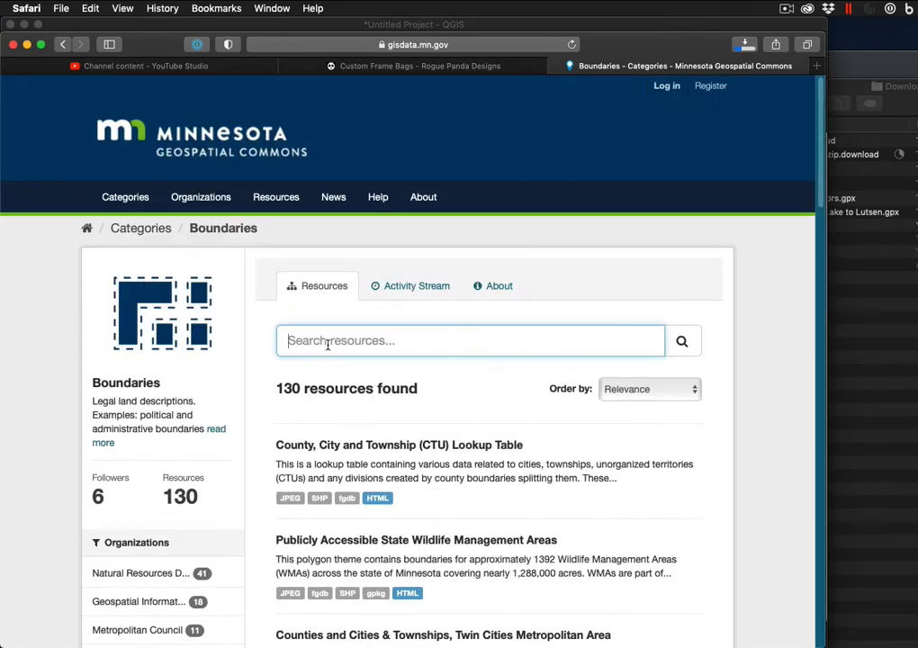
{"action": "type", "text": "forest"}
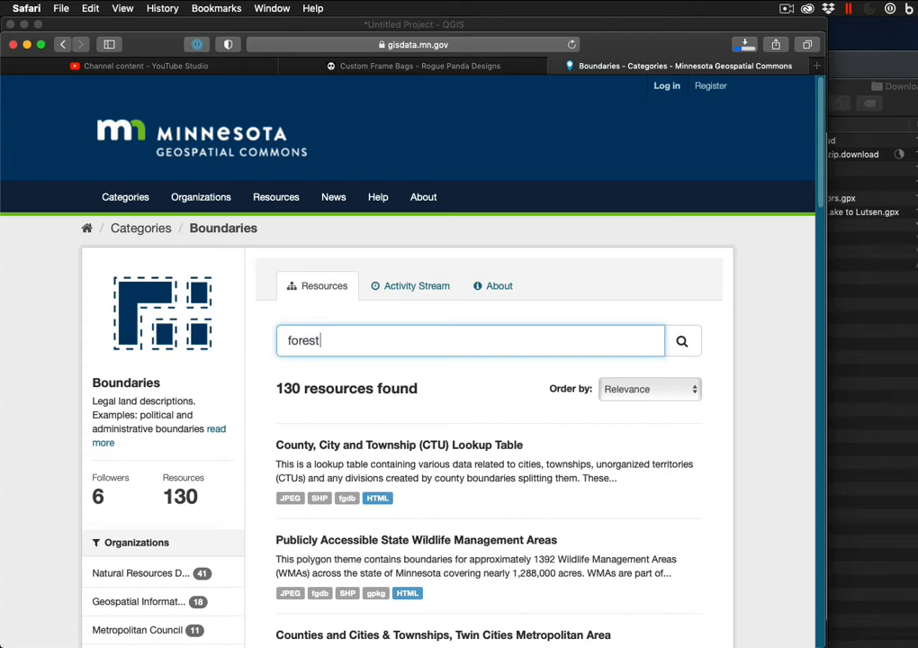
{"action": "key", "text": "Return"}
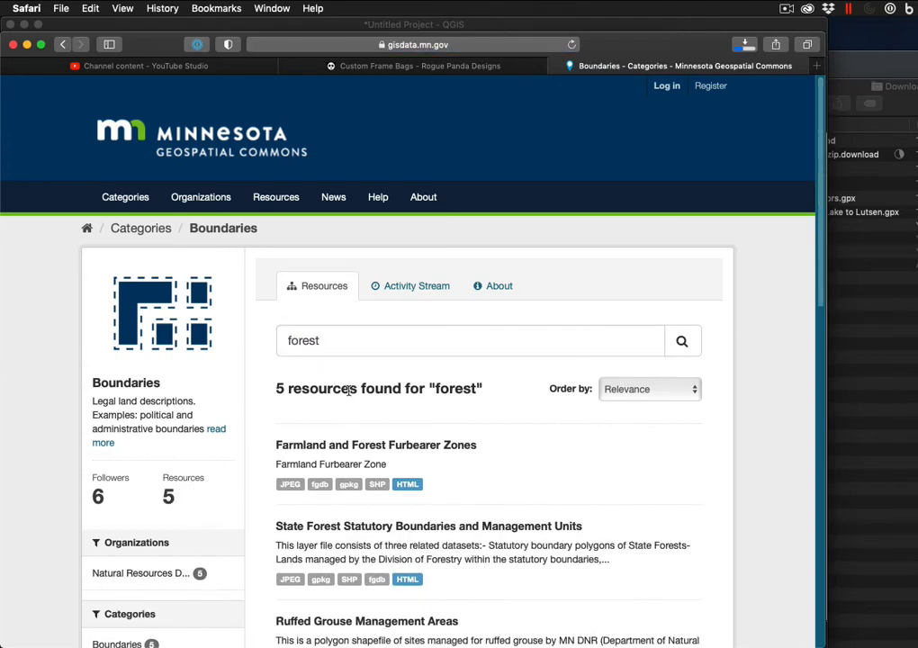
{"action": "scroll", "coordinate": [349, 395], "scroll_direction": "down", "scroll_amount": 3}
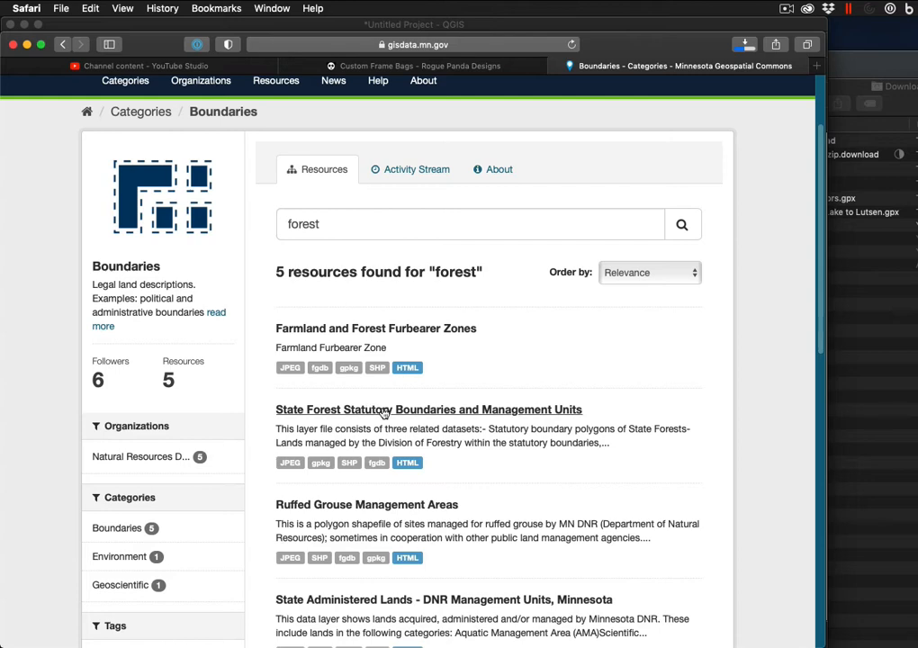
Open State Forest Statutory Boundaries and Management Units and download its Shapefile
{"action": "left_click", "coordinate": [351, 463]}
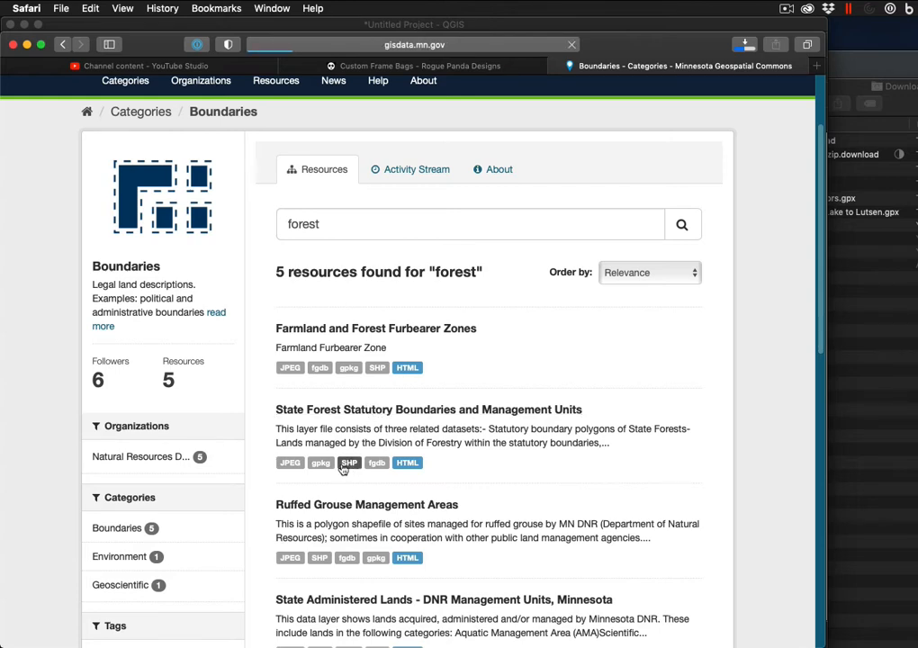
{"action": "scroll", "coordinate": [373, 425], "scroll_direction": "down", "scroll_amount": 10}
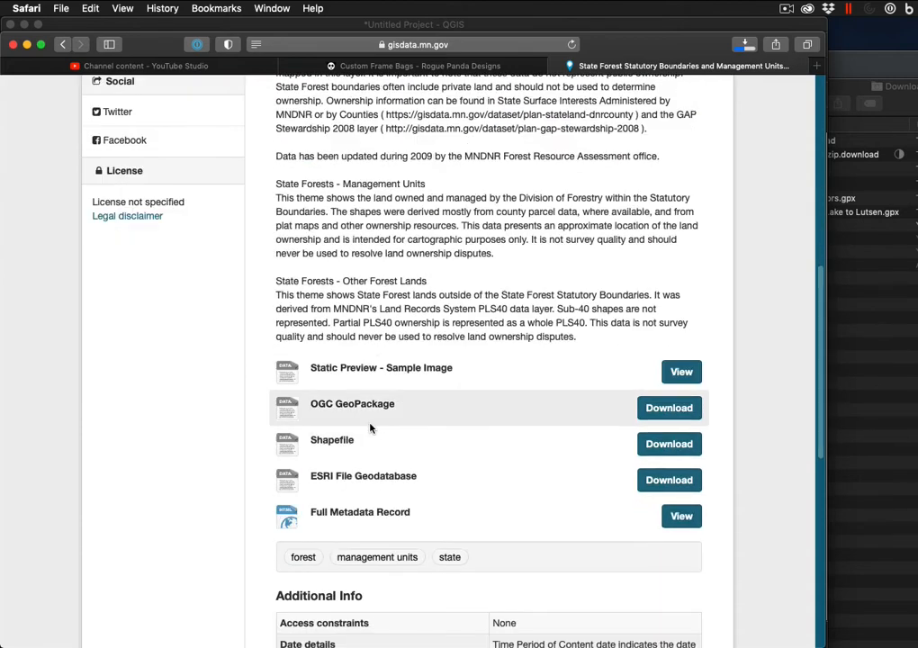
{"action": "left_click", "coordinate": [661, 447]}
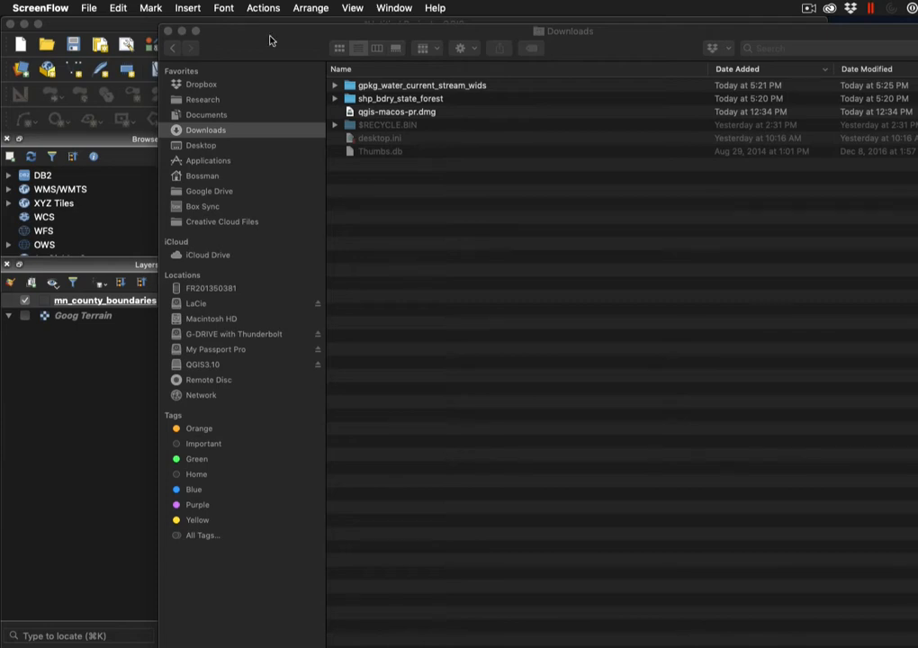
Expand and collapse the gpkg and shp download folders in Finder, then minimize Finder
{"action": "left_click", "coordinate": [333, 86]}
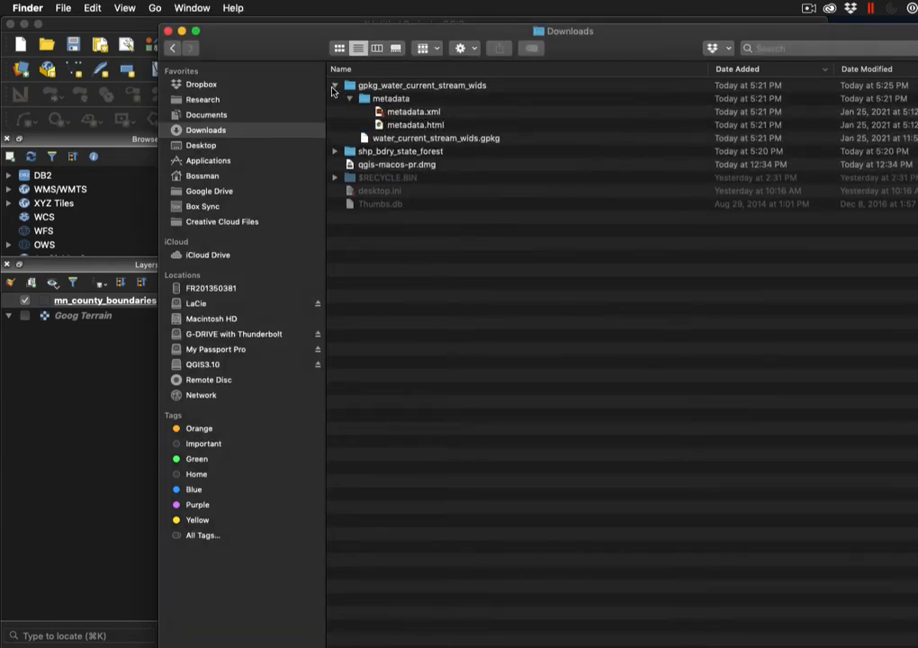
{"action": "left_click", "coordinate": [349, 101]}
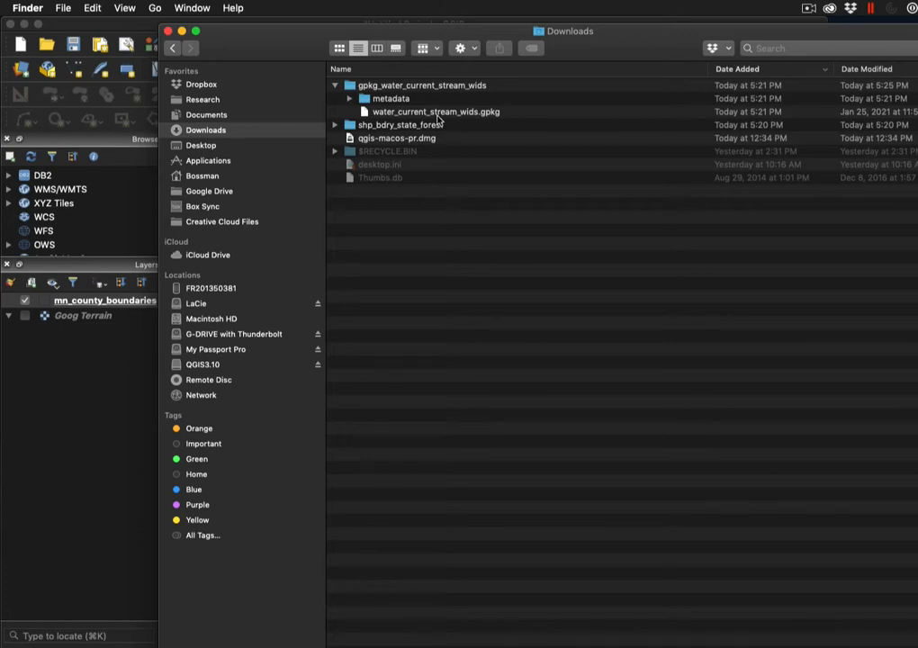
{"action": "left_click", "coordinate": [334, 124]}
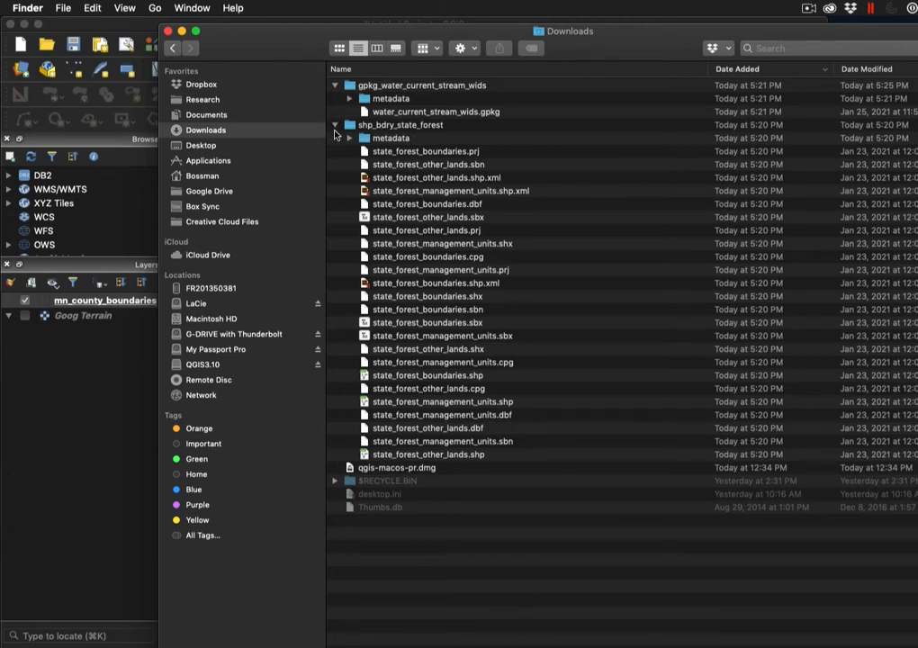
{"action": "left_click", "coordinate": [335, 126]}
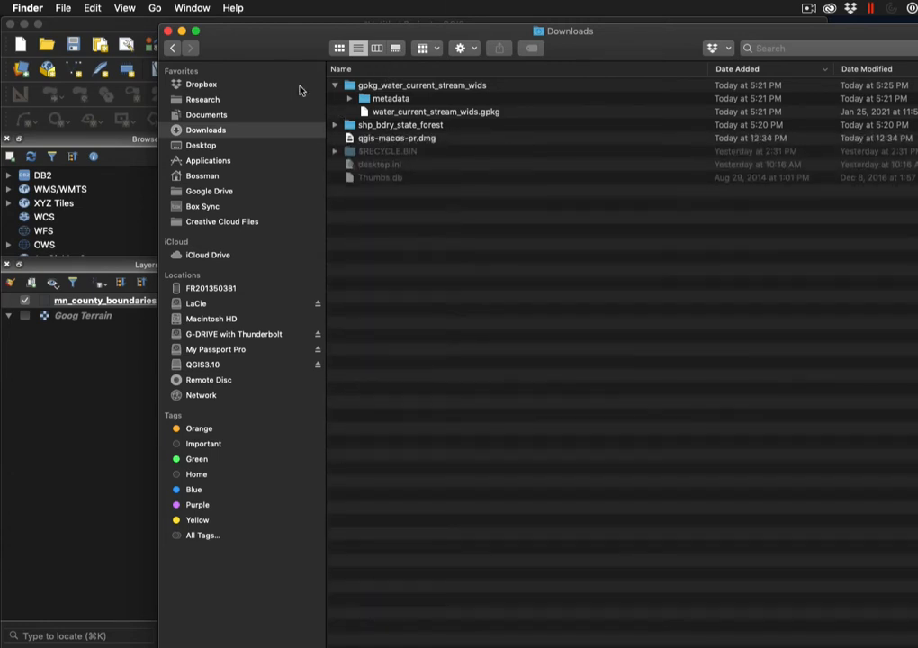
{"action": "left_click", "coordinate": [182, 32]}
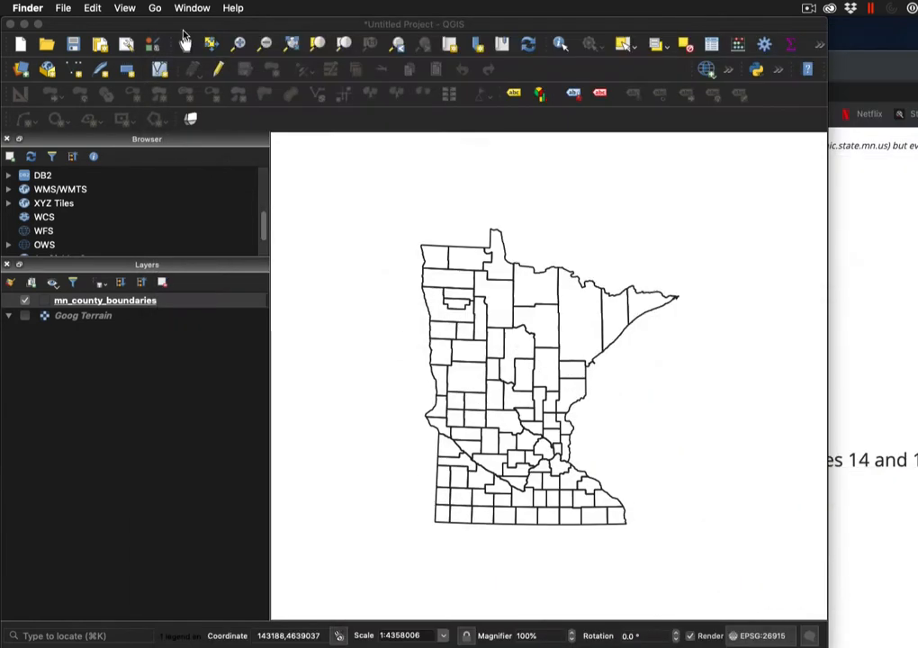
Add Downloads/gpkg_water_current_stream_wids/water_current_stream_wids.gpkg as a vector layer
{"action": "left_click", "coordinate": [21, 72]}
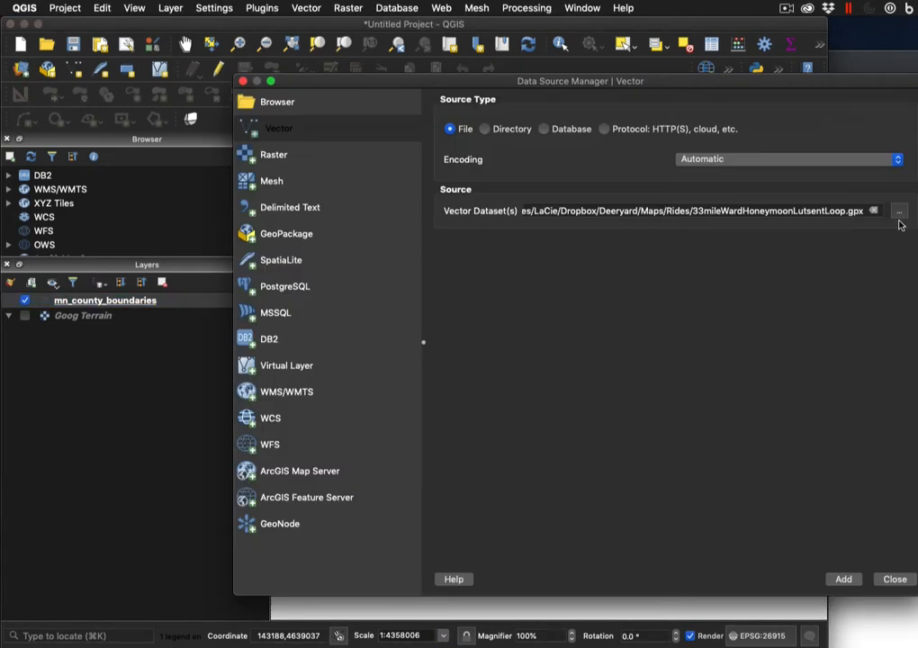
{"action": "left_click", "coordinate": [900, 215]}
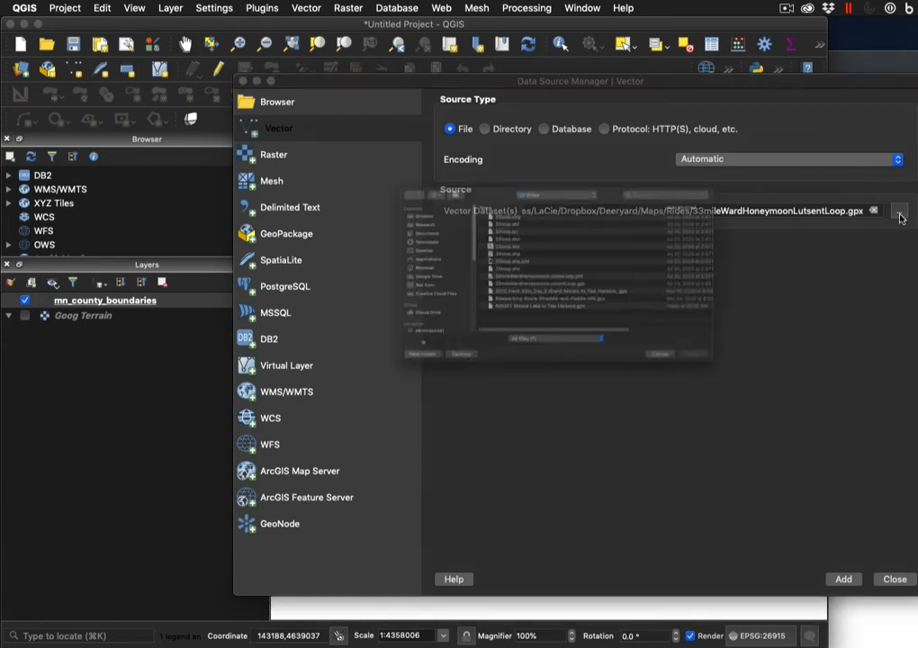
{"action": "left_click", "coordinate": [326, 217]}
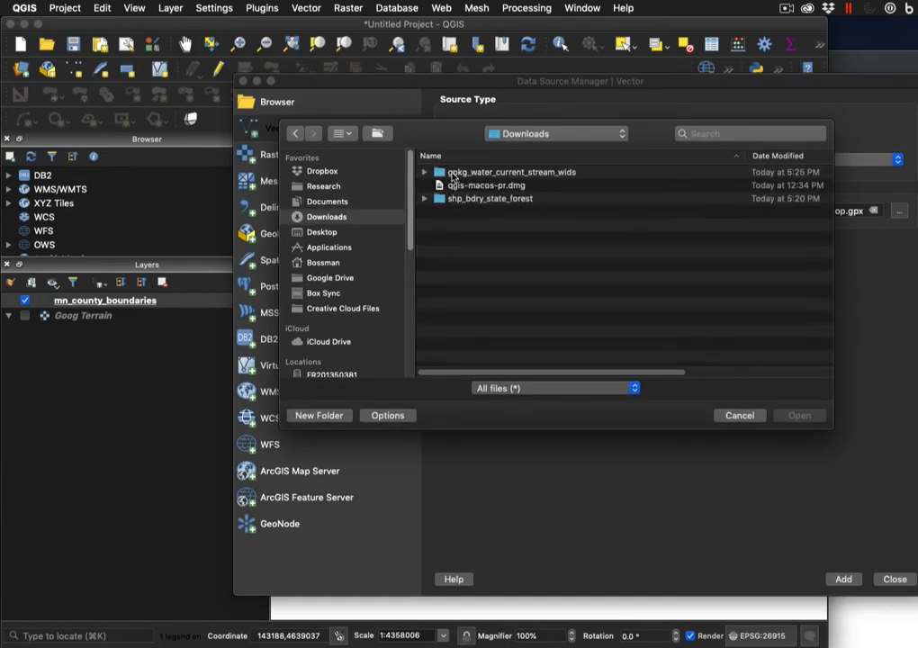
{"action": "double_click", "coordinate": [455, 173]}
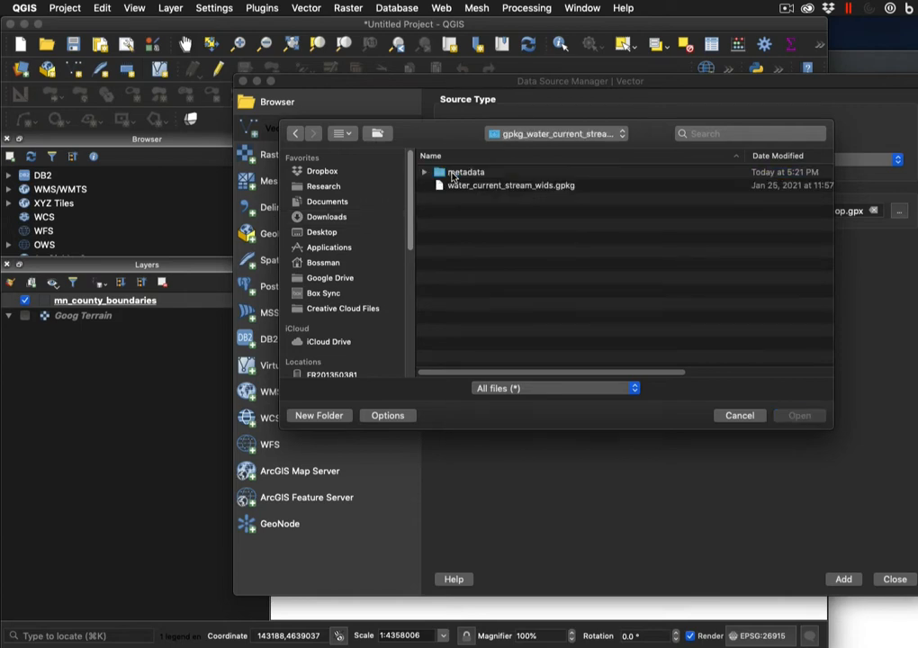
{"action": "left_click", "coordinate": [474, 189]}
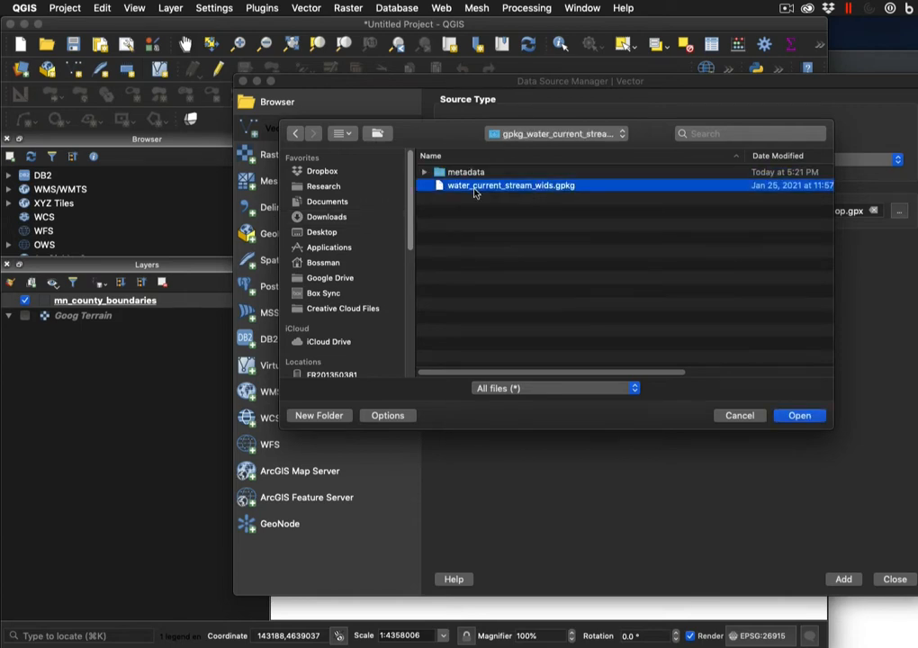
{"action": "left_click", "coordinate": [806, 418]}
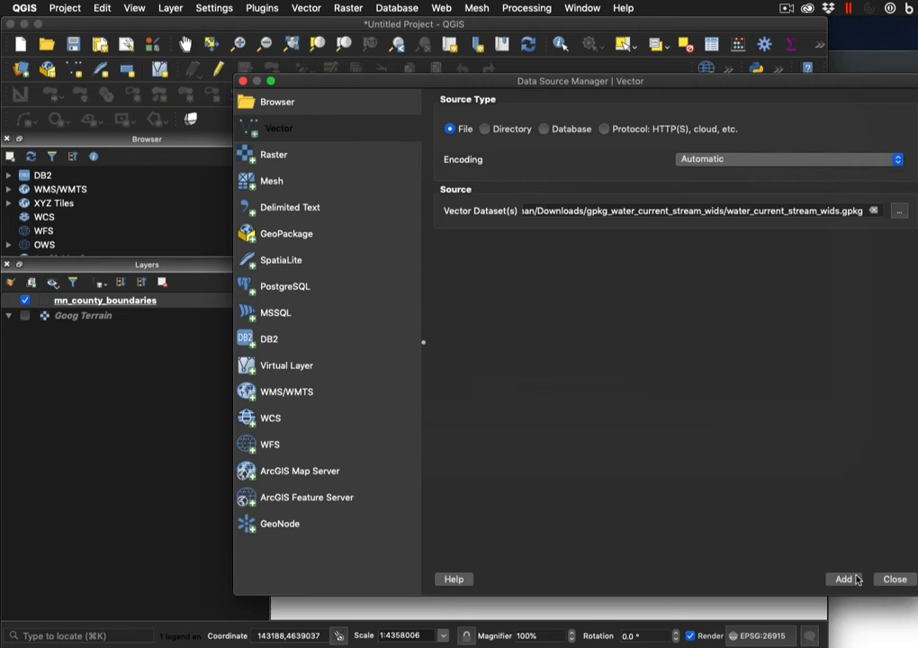
{"action": "left_click", "coordinate": [844, 579]}
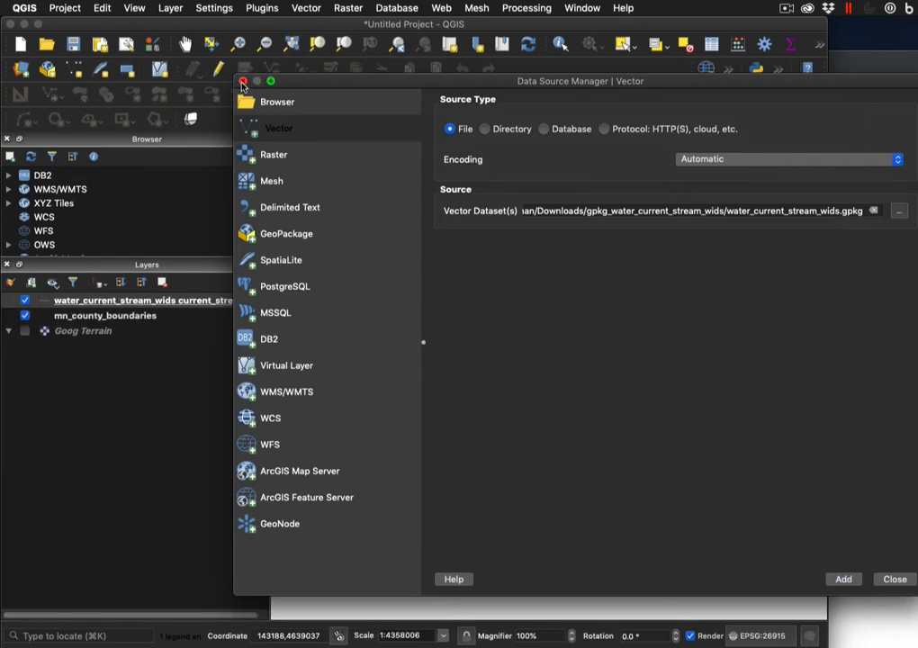
{"action": "left_click", "coordinate": [894, 581]}
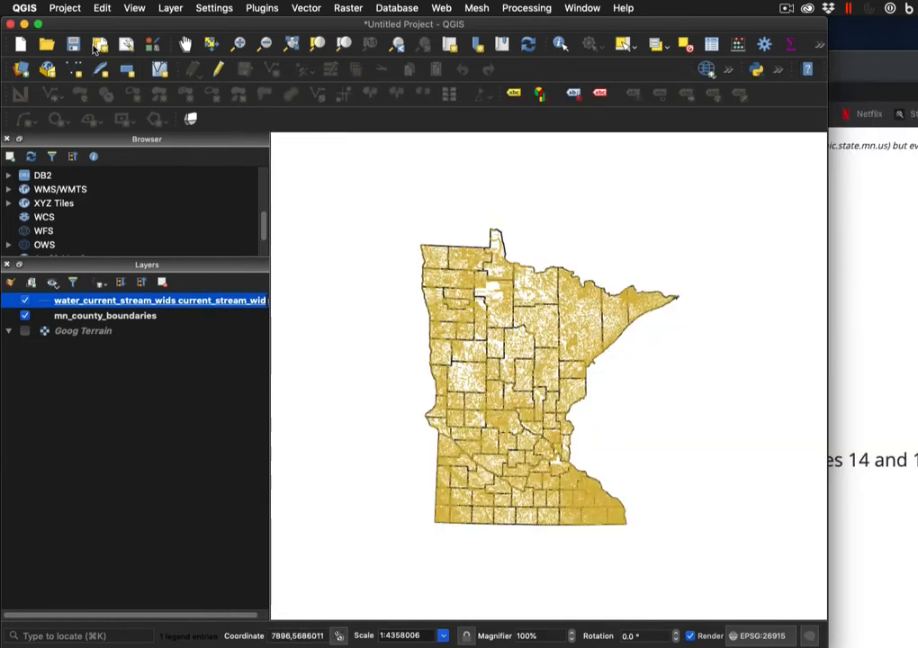
Zoom in twice on northeastern Minnesota's streams and open the stream layer's properties
{"action": "left_click", "coordinate": [240, 45]}
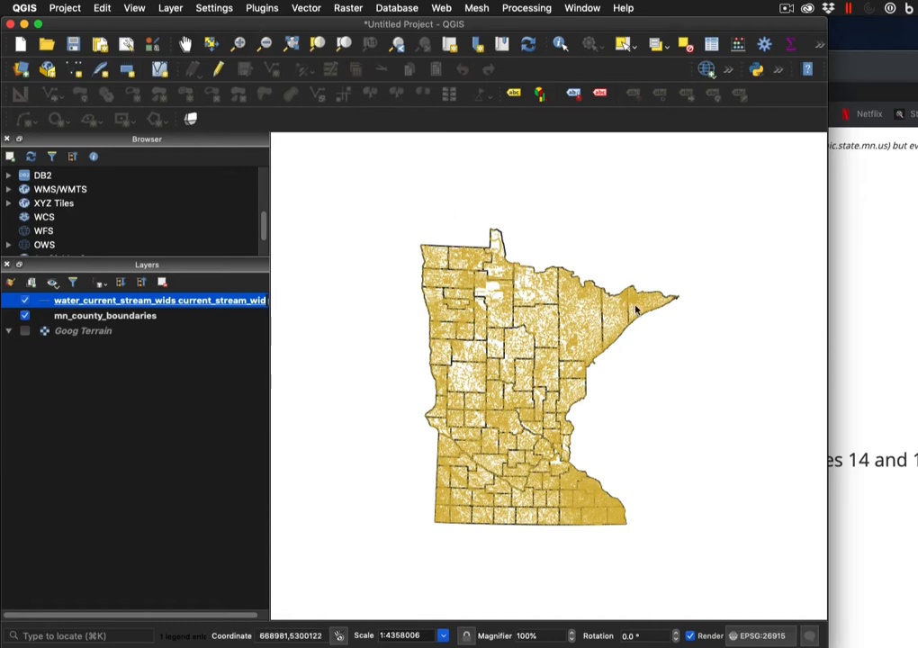
{"action": "left_click_drag", "start_coordinate": [615, 293], "coordinate": [651, 320]}
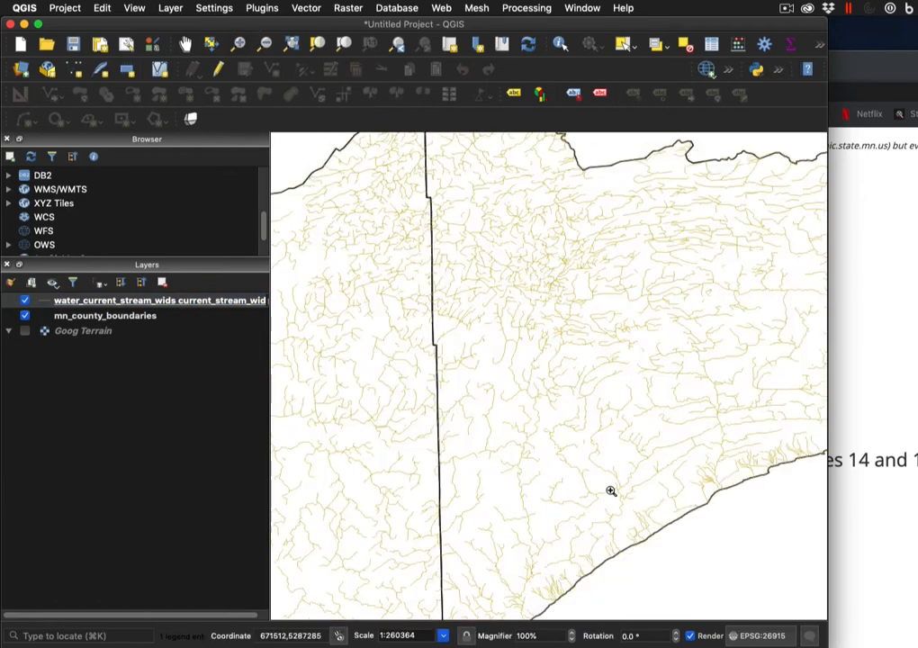
{"action": "left_click_drag", "start_coordinate": [576, 455], "coordinate": [657, 528]}
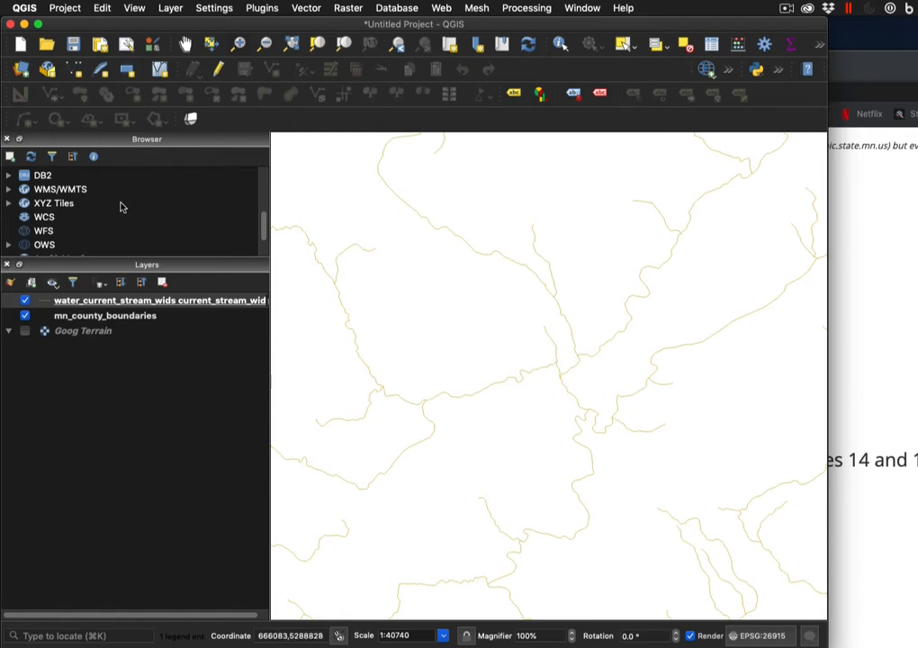
{"action": "left_click", "coordinate": [45, 307]}
{"action": "double_click", "coordinate": [45, 304]}
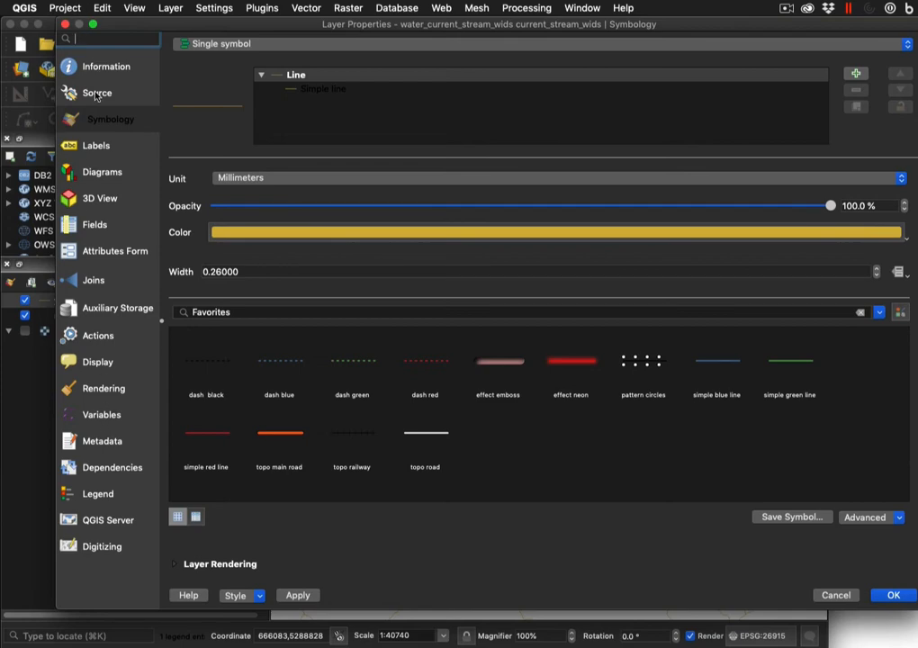
Set the stream layer's simple line colour to dark blue #070b72 and apply it
{"action": "left_click", "coordinate": [79, 63]}
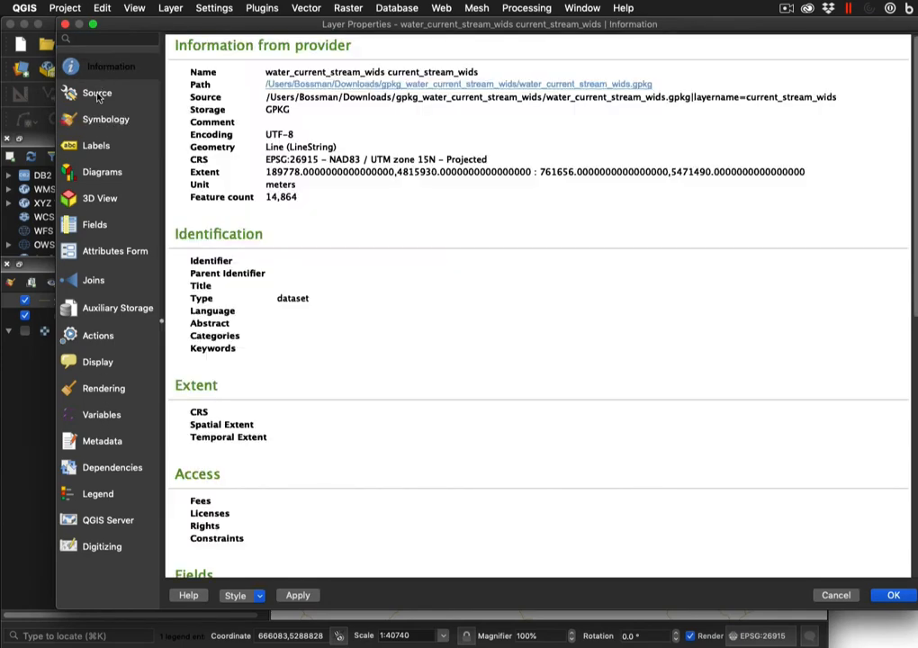
{"action": "left_click", "coordinate": [97, 94]}
{"action": "left_click", "coordinate": [103, 121]}
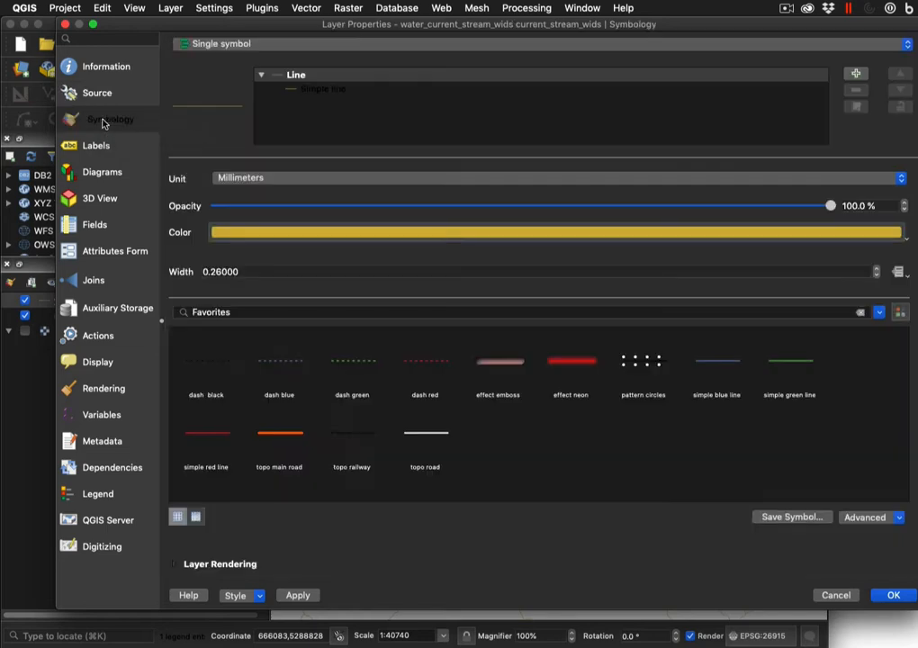
{"action": "left_click", "coordinate": [309, 91]}
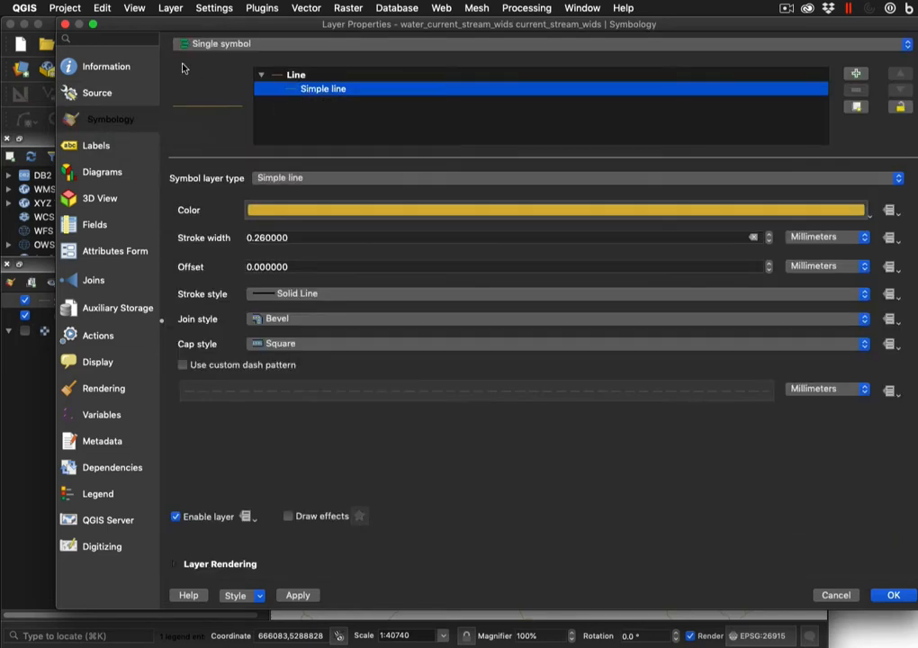
{"action": "left_click", "coordinate": [859, 211]}
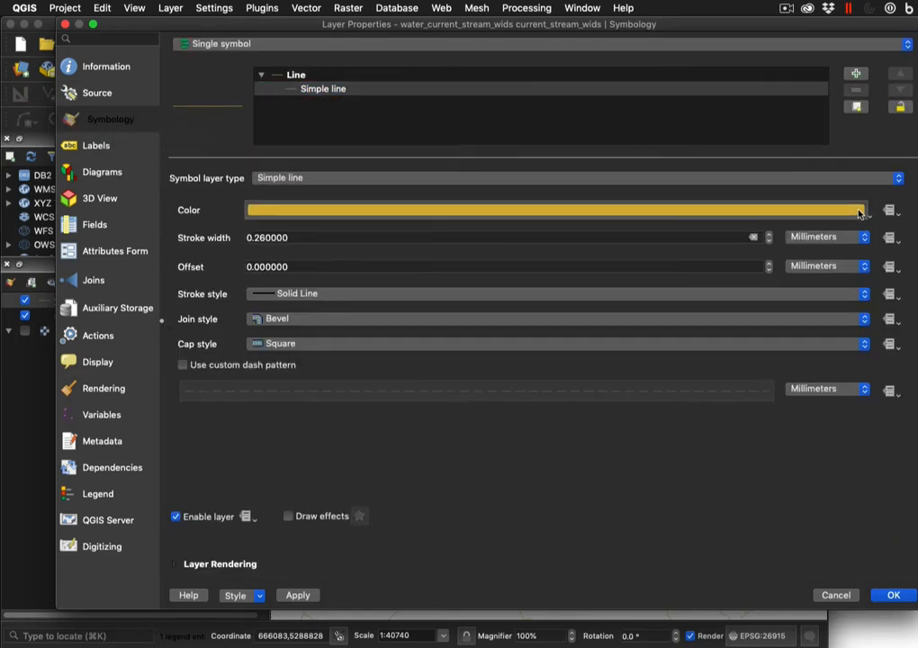
{"action": "left_click_drag", "start_coordinate": [855, 239], "coordinate": [533, 141]}
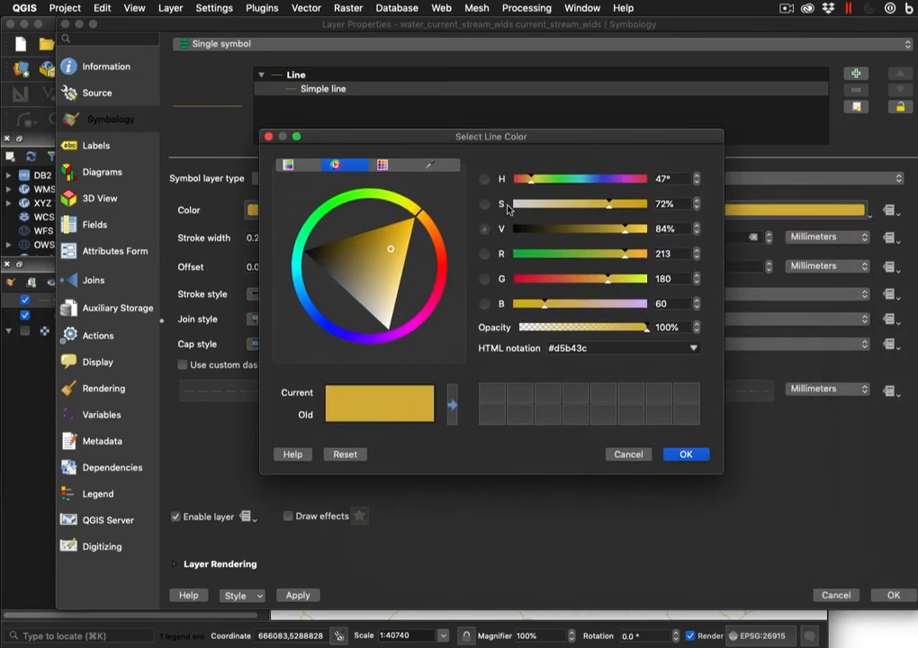
{"action": "left_click", "coordinate": [331, 327]}
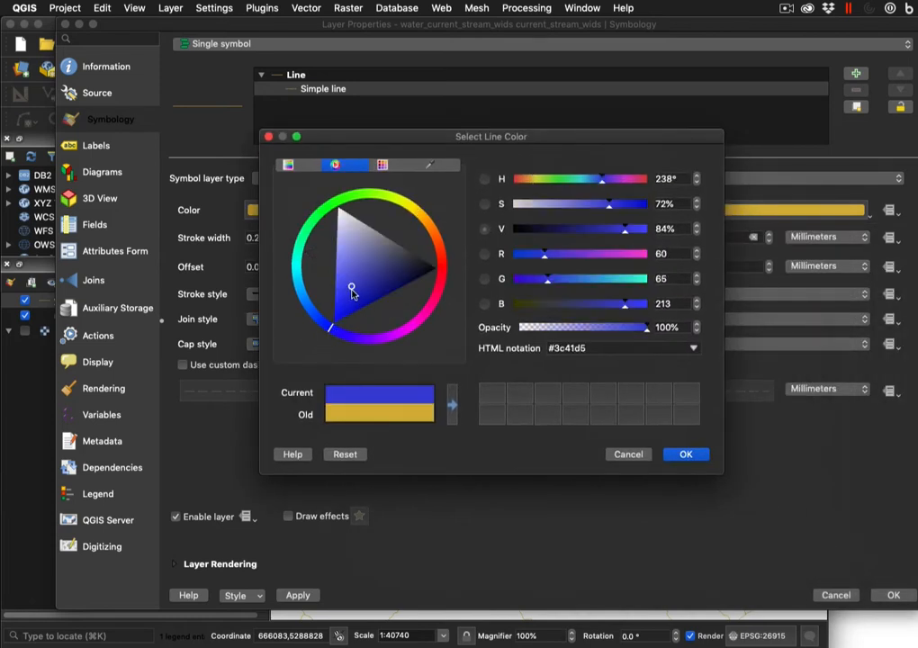
{"action": "left_click_drag", "start_coordinate": [352, 289], "coordinate": [390, 289]}
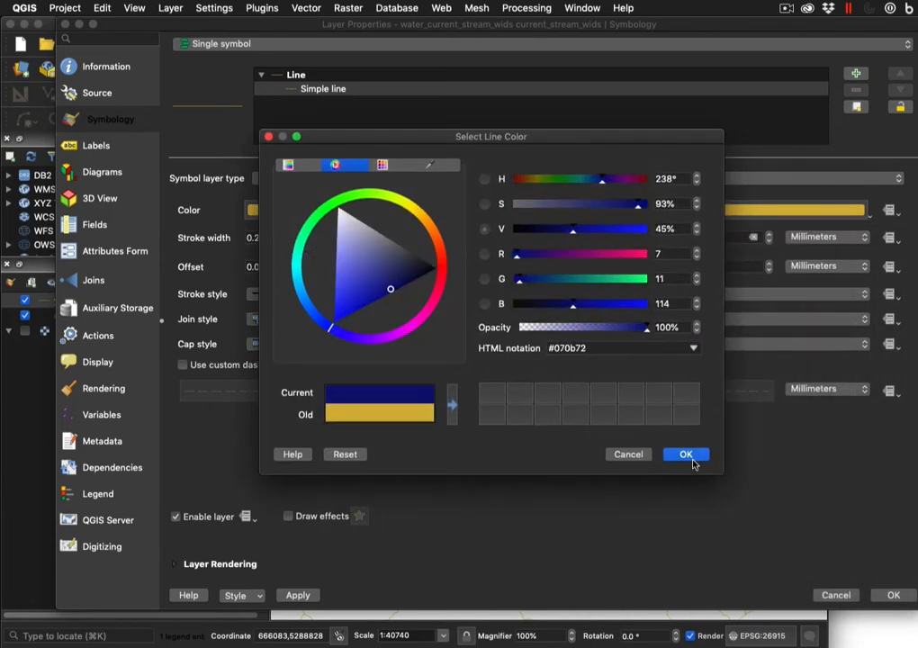
{"action": "left_click", "coordinate": [687, 455]}
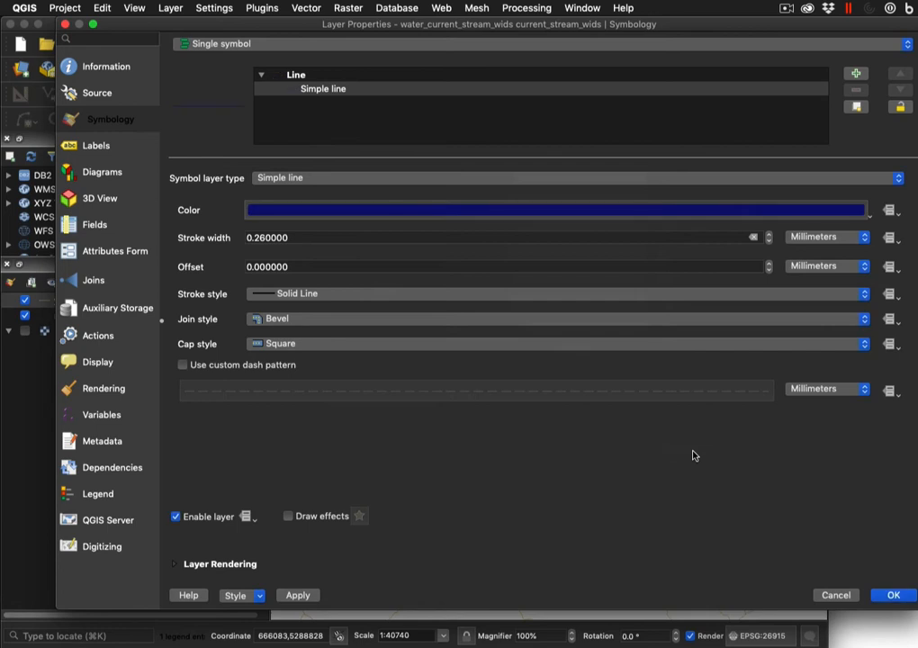
{"action": "left_click", "coordinate": [303, 597]}
{"action": "left_click", "coordinate": [894, 596]}
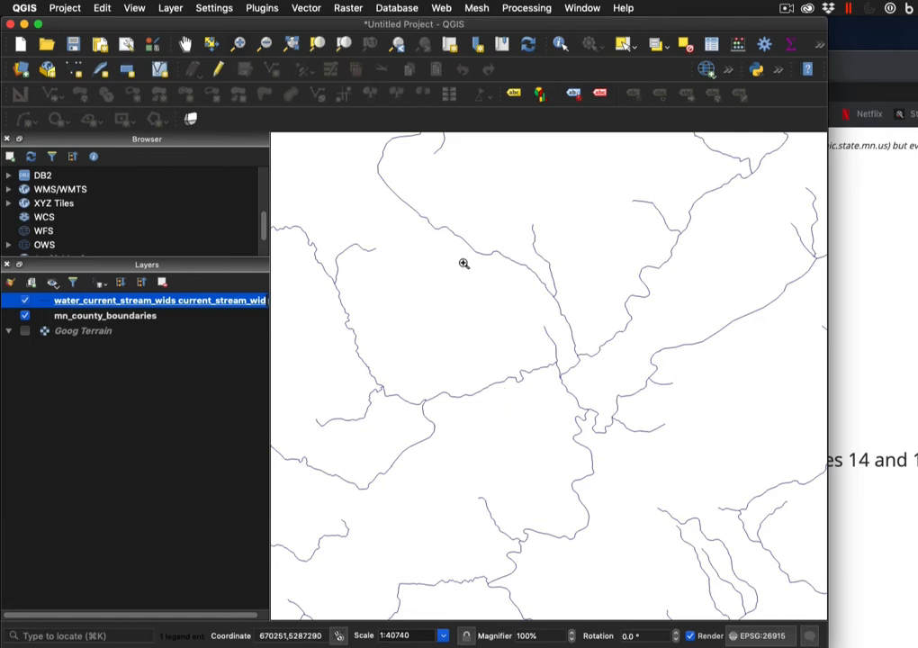
Turn on the Goog Terrain basemap and zoom around the inland streams to inspect it
{"action": "scroll", "coordinate": [675, 394], "scroll_direction": "down", "scroll_amount": 2}
{"action": "scroll", "coordinate": [675, 394], "scroll_direction": "down", "scroll_amount": 1}
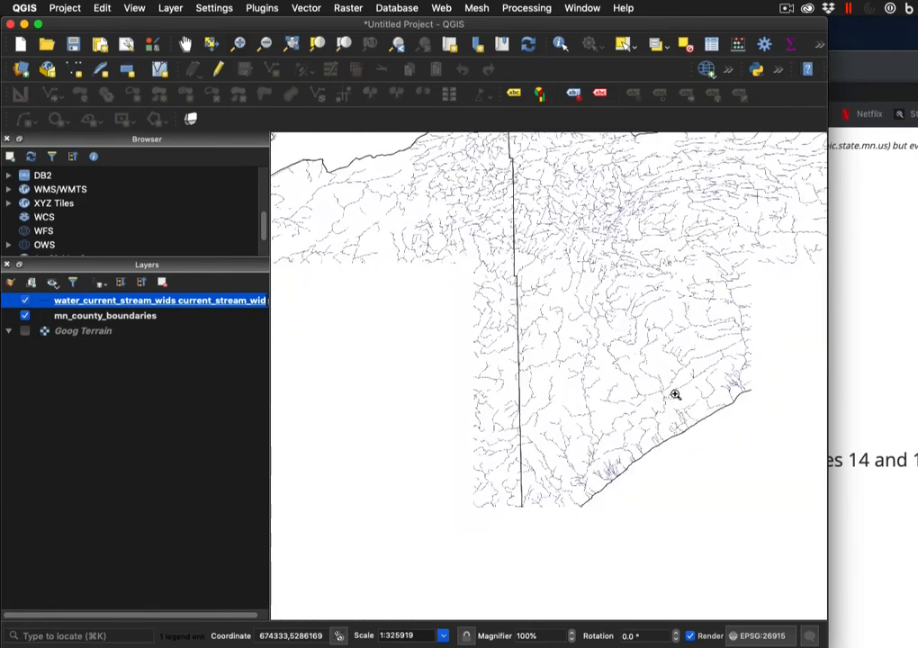
{"action": "left_click", "coordinate": [25, 332]}
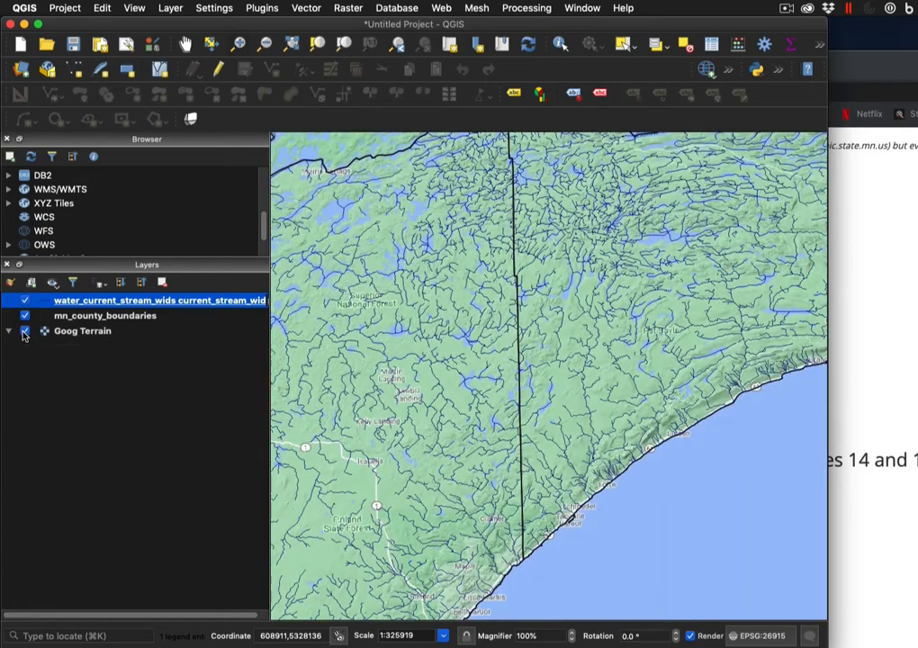
{"action": "scroll", "coordinate": [449, 401], "scroll_direction": "down", "scroll_amount": 1}
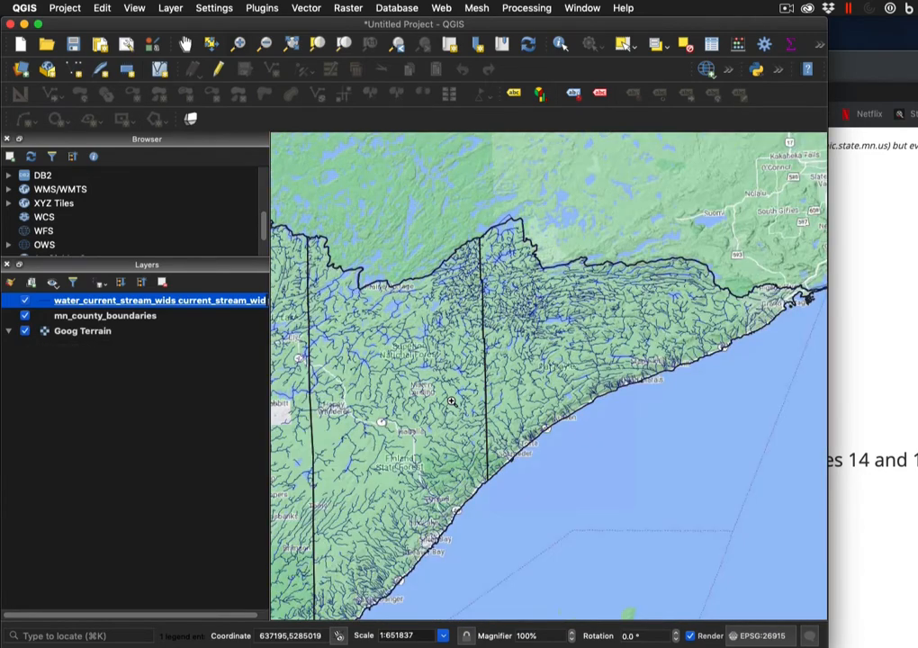
{"action": "scroll", "coordinate": [447, 403], "scroll_direction": "up", "scroll_amount": 1}
{"action": "scroll", "coordinate": [551, 345], "scroll_direction": "up", "scroll_amount": 1}
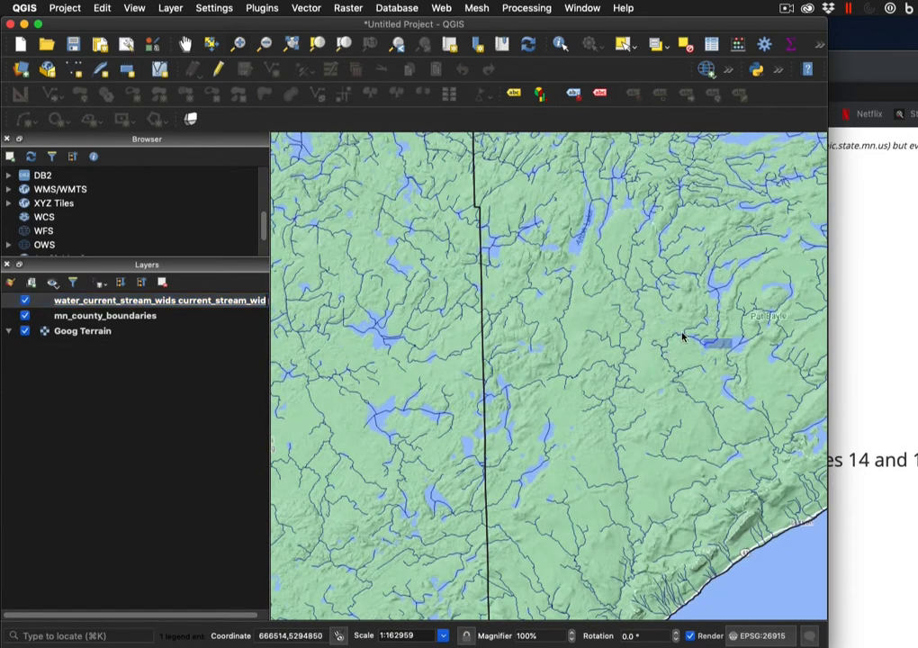
{"action": "left_click_drag", "start_coordinate": [731, 351], "coordinate": [553, 356]}
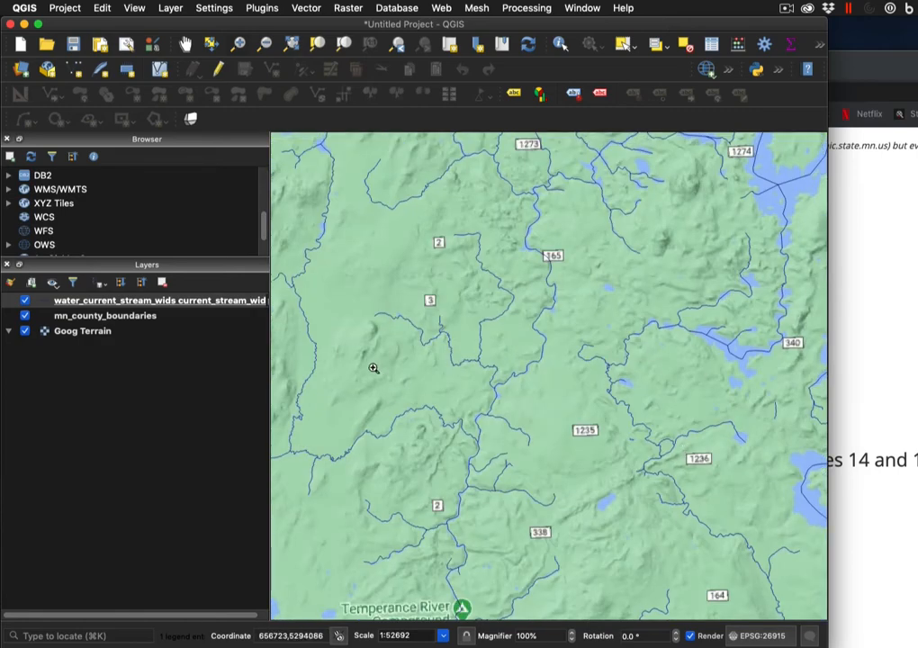
{"action": "scroll", "coordinate": [374, 368], "scroll_direction": "down", "scroll_amount": 1}
{"action": "scroll", "coordinate": [373, 368], "scroll_direction": "down", "scroll_amount": 1}
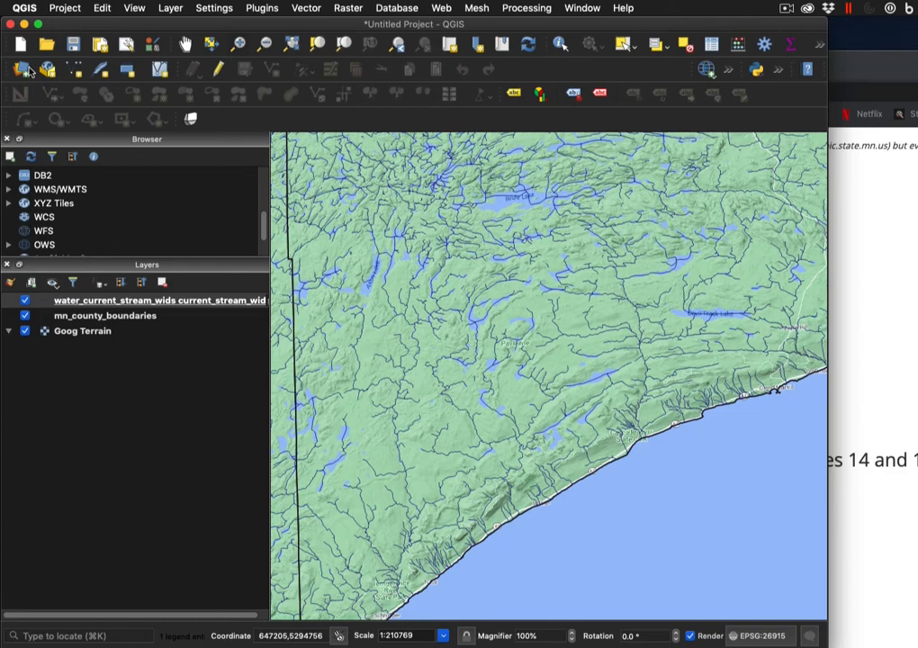
Add Downloads/shp_bdry_state_forest/state_forest_boundaries.shp as a vector layer in QGIS
{"action": "left_click", "coordinate": [23, 69]}
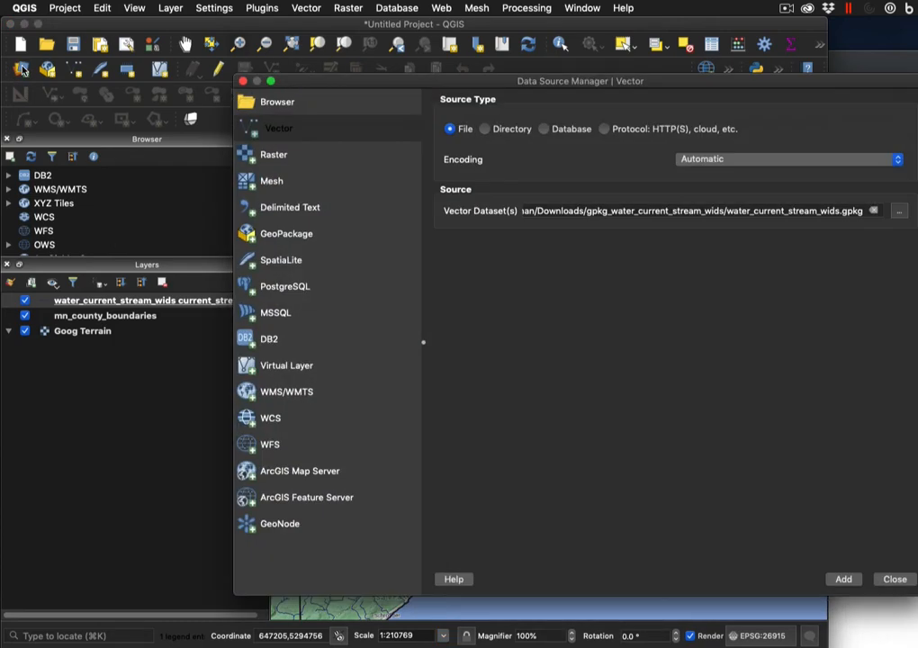
{"action": "left_click", "coordinate": [898, 212]}
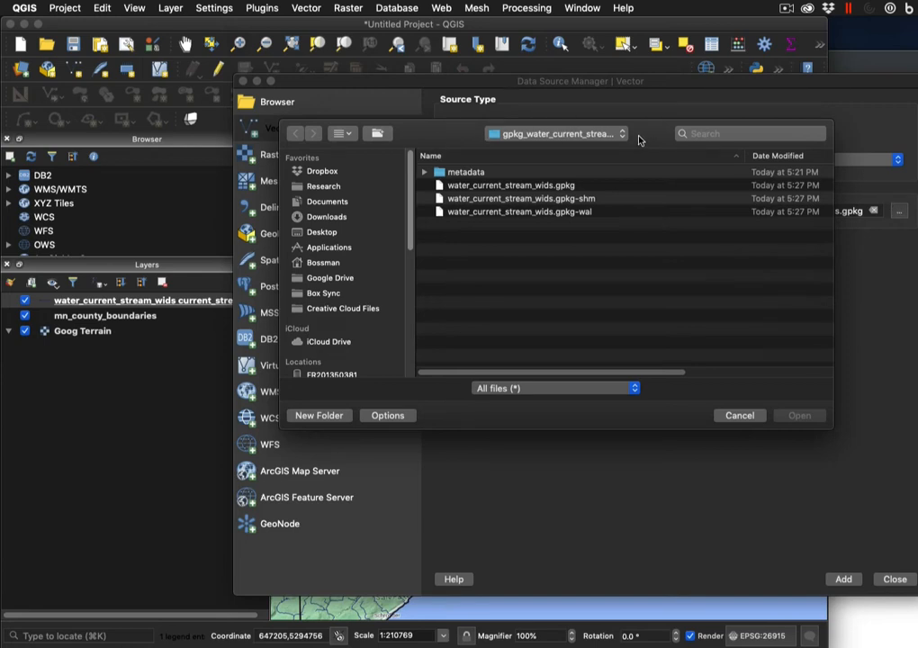
{"action": "left_click", "coordinate": [621, 134]}
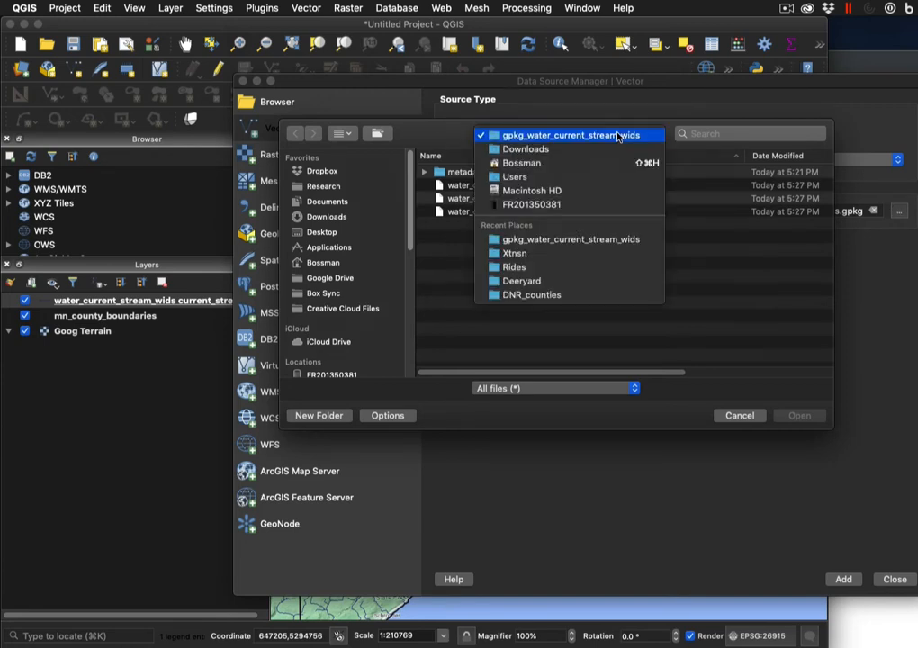
{"action": "left_click", "coordinate": [532, 150]}
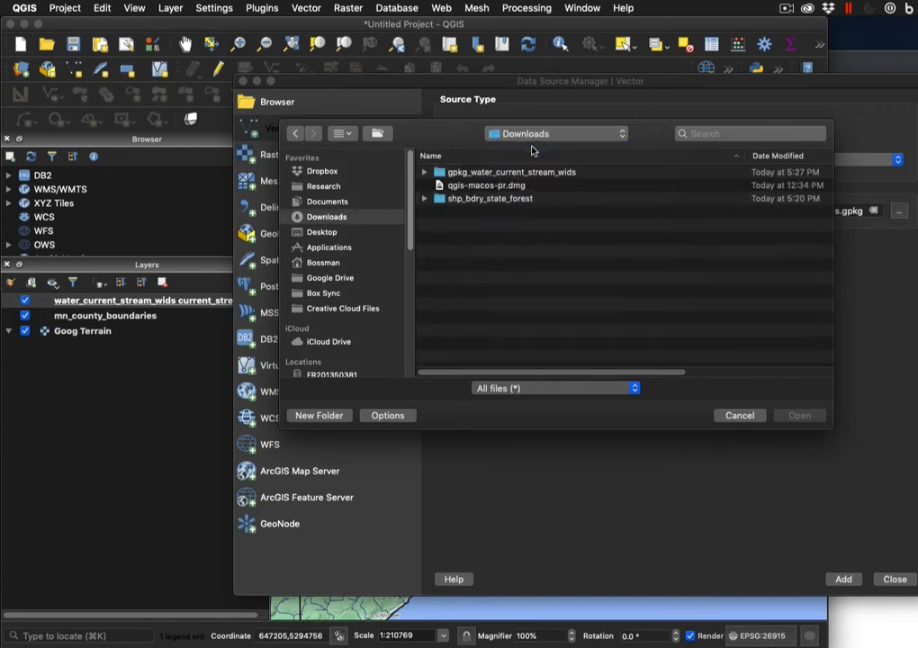
{"action": "left_click", "coordinate": [425, 198]}
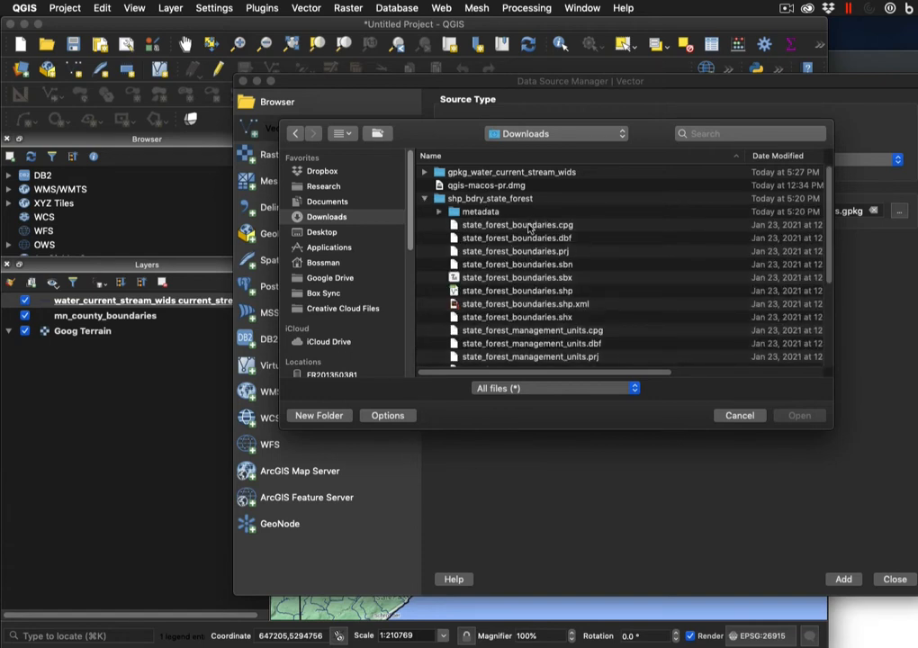
{"action": "left_click", "coordinate": [527, 292]}
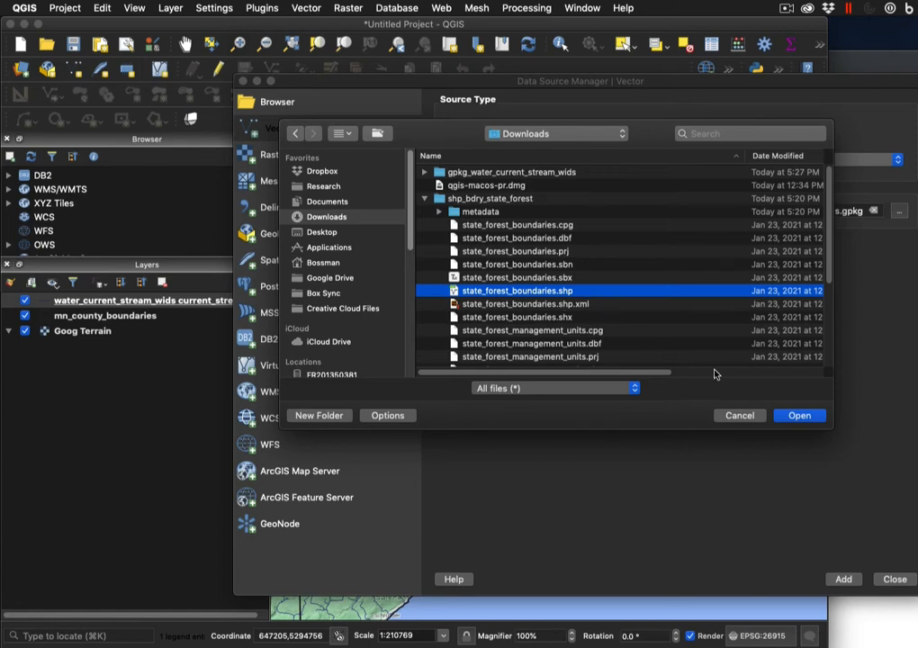
{"action": "left_click", "coordinate": [800, 416]}
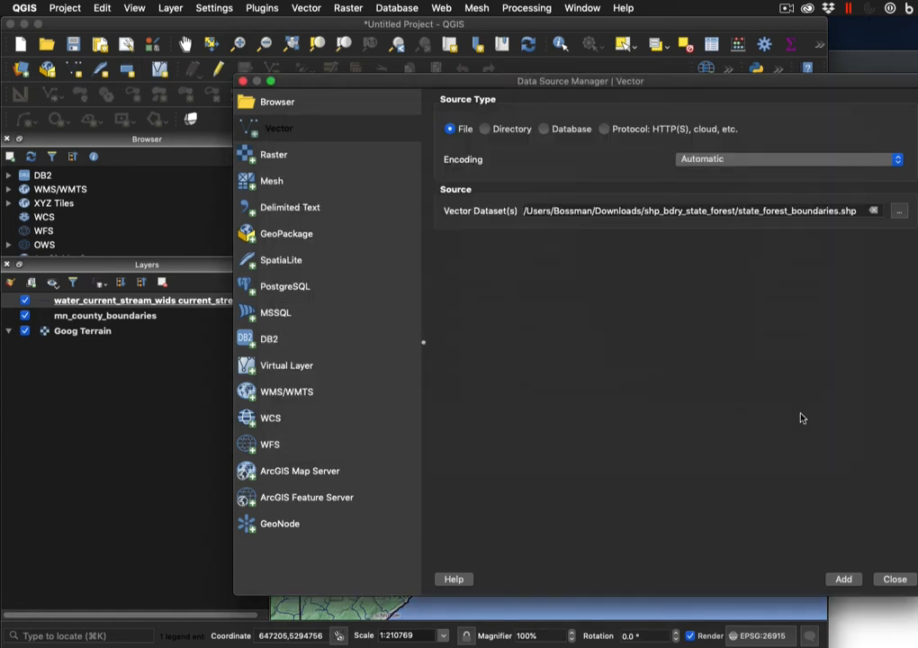
{"action": "left_click", "coordinate": [843, 580]}
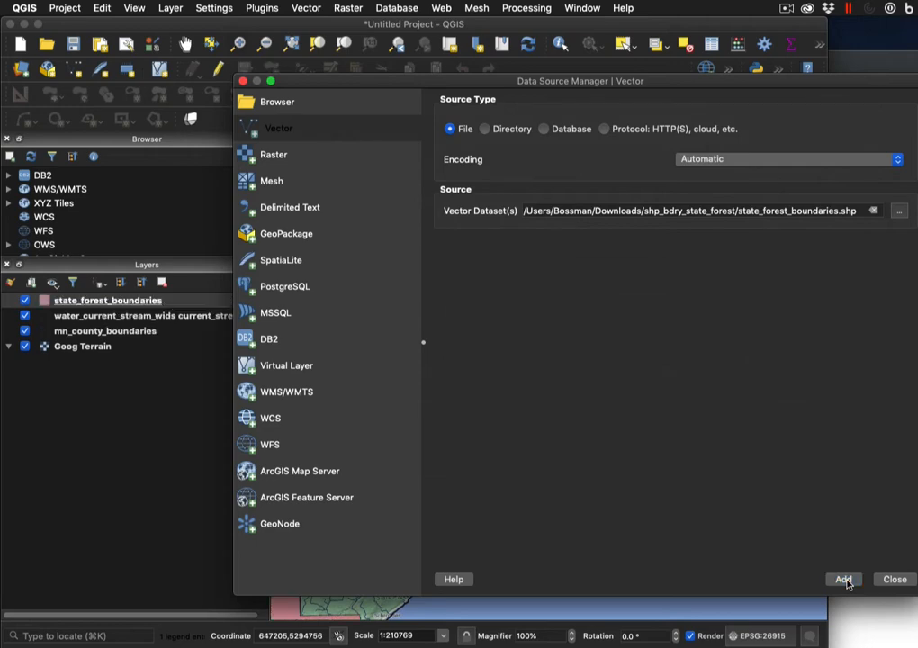
{"action": "left_click", "coordinate": [894, 581]}
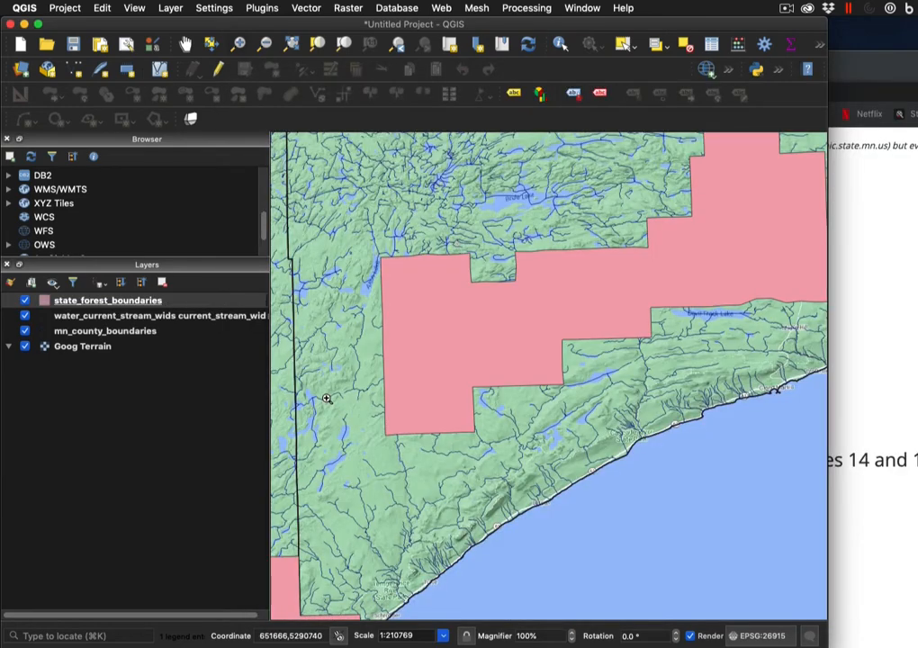
{"action": "scroll", "coordinate": [376, 393], "scroll_direction": "down", "scroll_amount": 2}
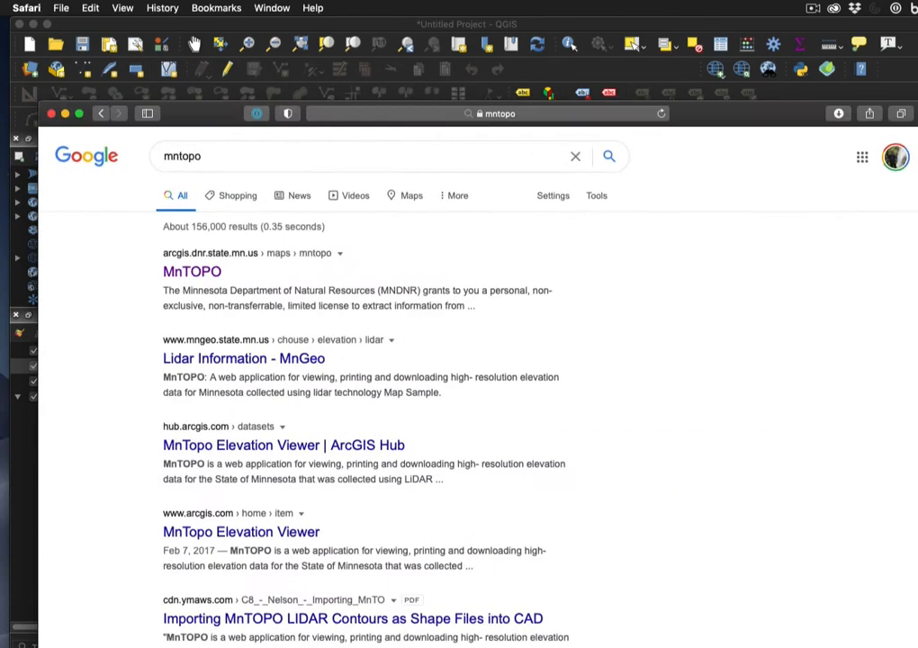
Open the MnTOPO site from the search results and pan its map toward Duluth
{"action": "left_click", "coordinate": [216, 274]}
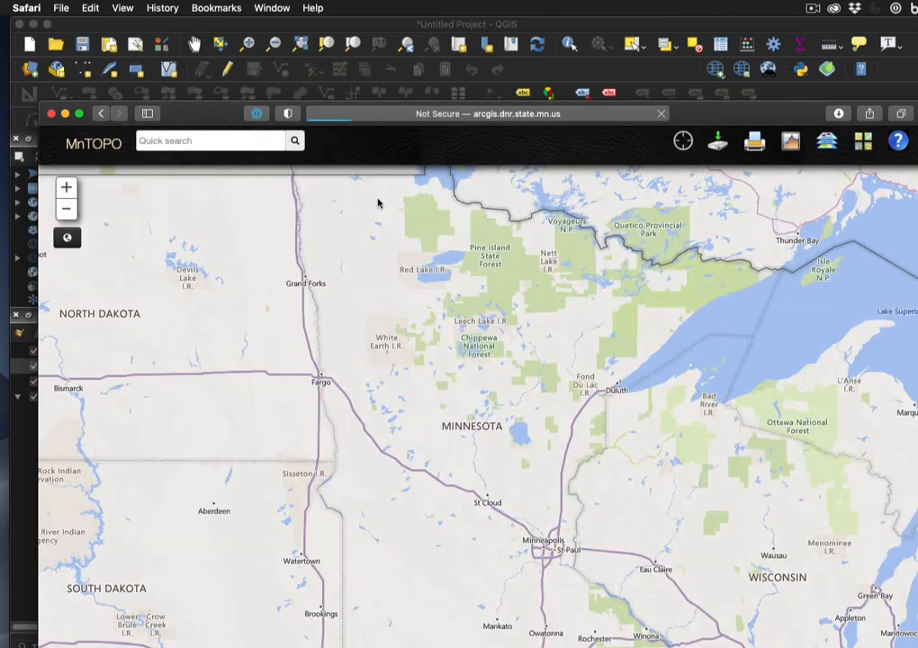
{"action": "left_click_drag", "start_coordinate": [209, 112], "coordinate": [207, 45]}
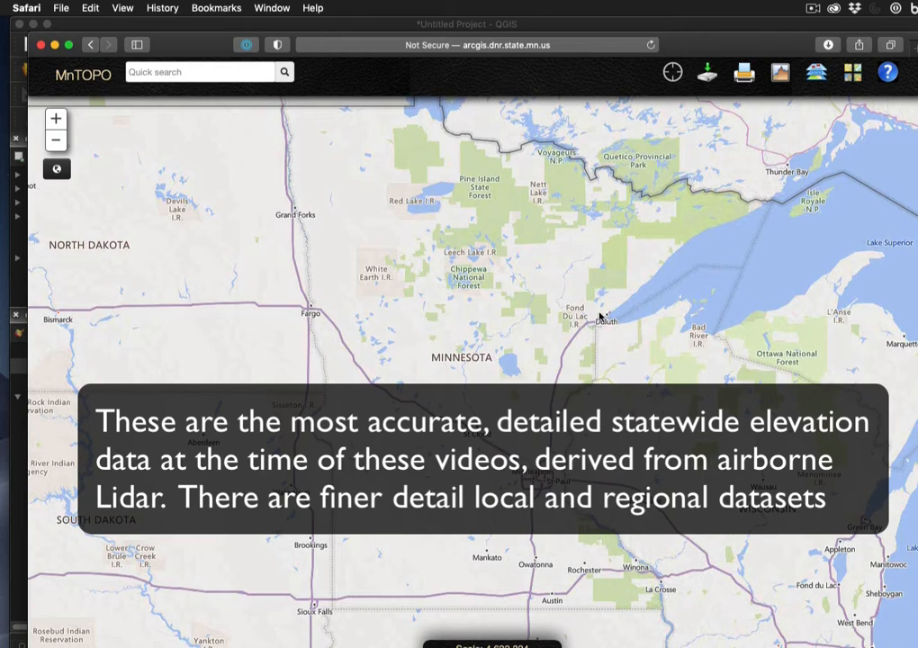
{"action": "left_click_drag", "start_coordinate": [600, 306], "coordinate": [599, 313]}
{"action": "scroll", "coordinate": [600, 315], "scroll_direction": "down", "scroll_amount": 3}
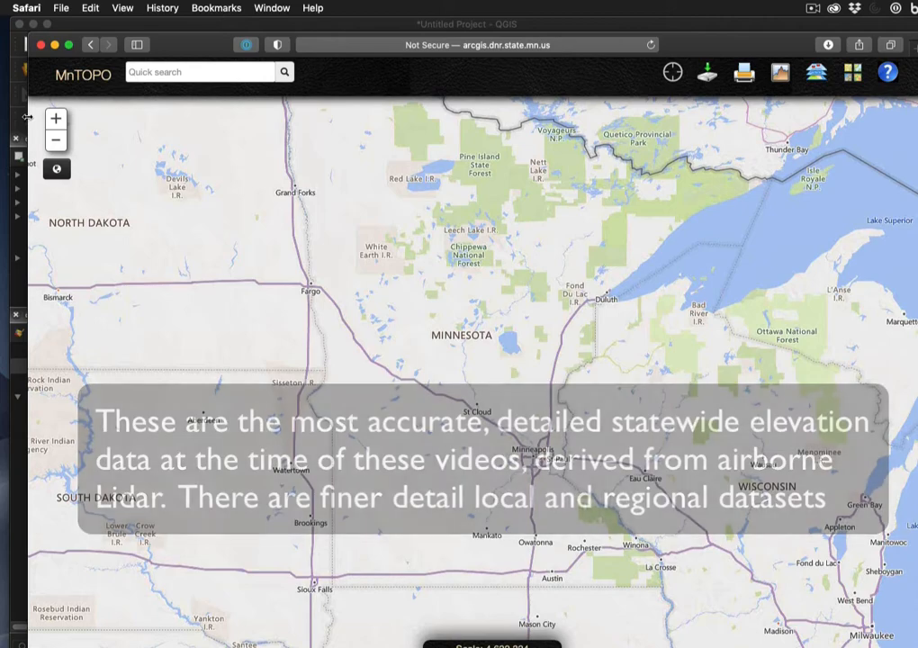
{"action": "left_click", "coordinate": [55, 119]}
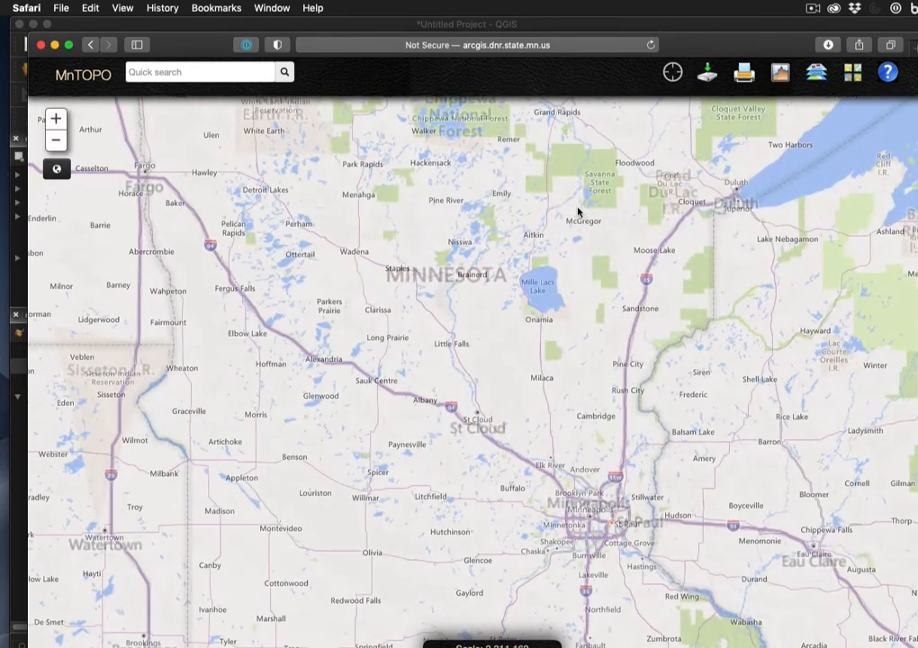
{"action": "left_click_drag", "start_coordinate": [717, 196], "coordinate": [379, 406]}
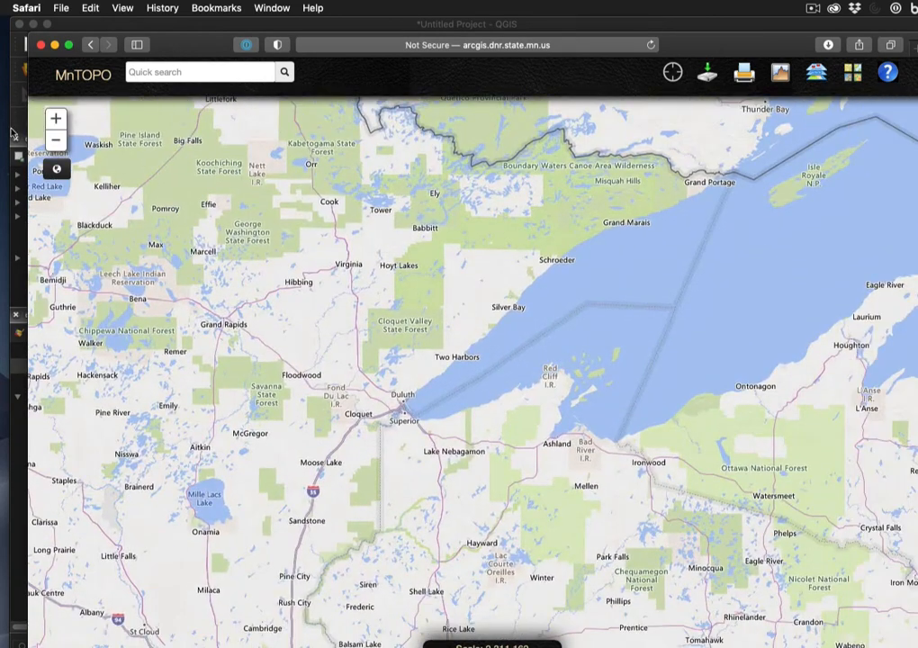
Zoom in to frame Duluth and Hermantown, then start the Download Data steps
{"action": "left_click", "coordinate": [55, 119]}
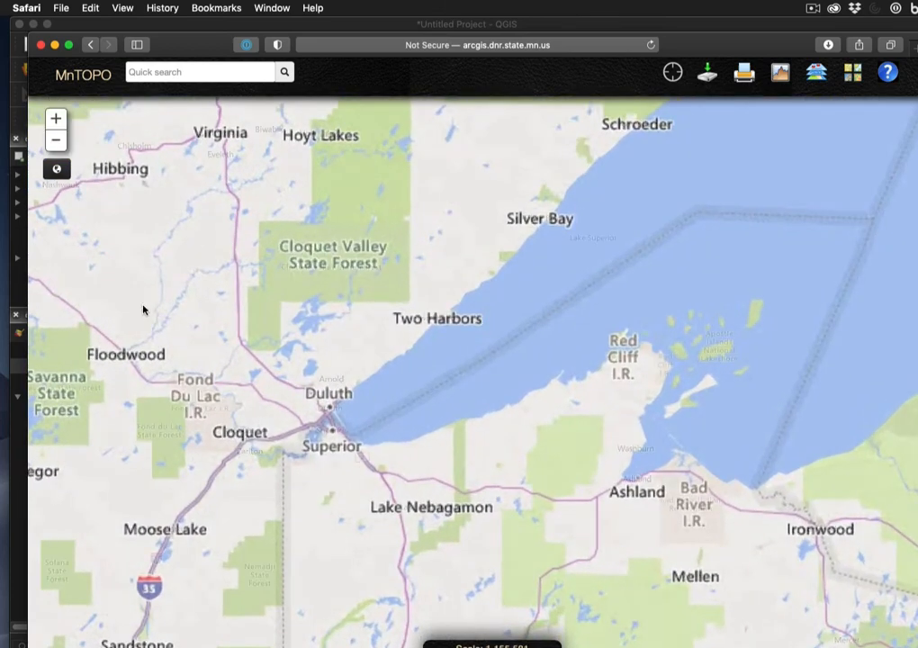
{"action": "left_click", "coordinate": [54, 118]}
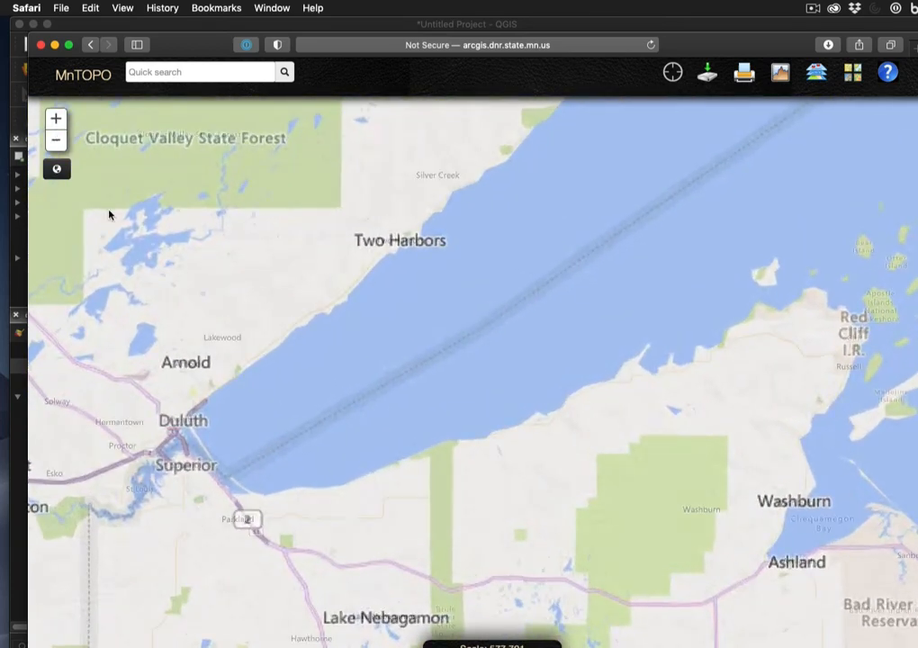
{"action": "left_click_drag", "start_coordinate": [137, 409], "coordinate": [404, 387]}
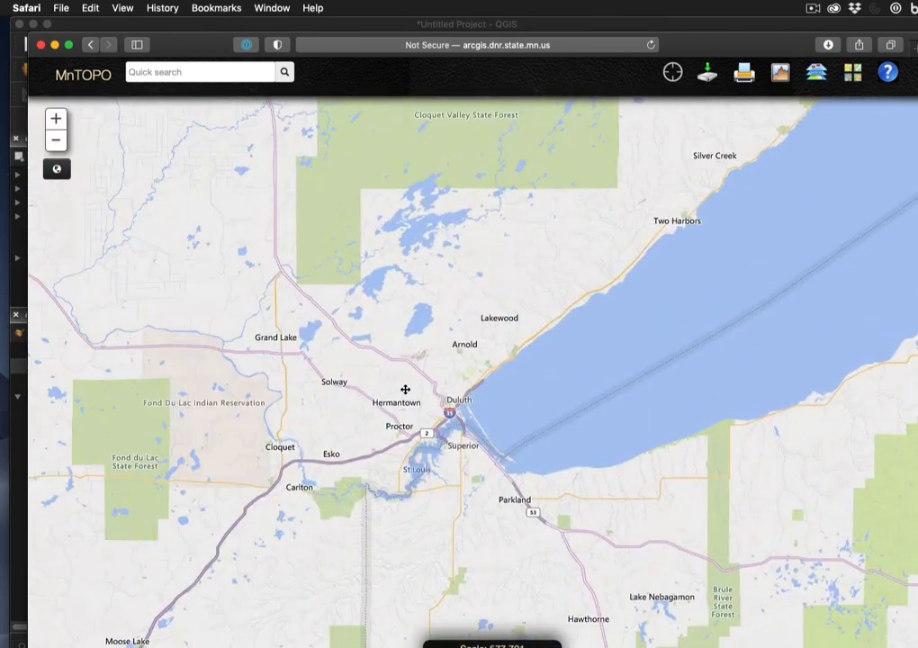
{"action": "left_click", "coordinate": [52, 122]}
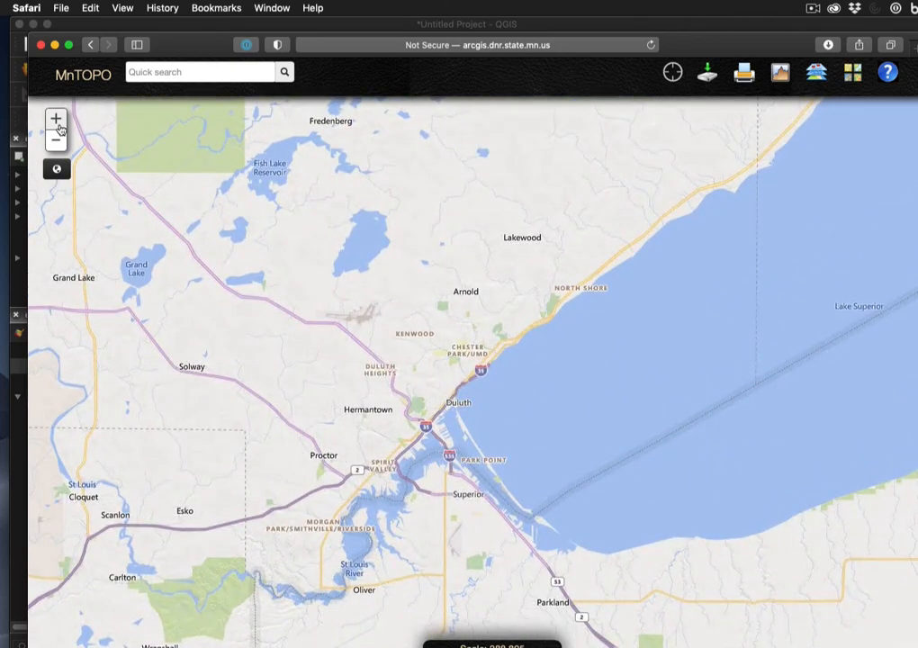
{"action": "left_click", "coordinate": [55, 120]}
{"action": "left_click_drag", "start_coordinate": [225, 408], "coordinate": [426, 321]}
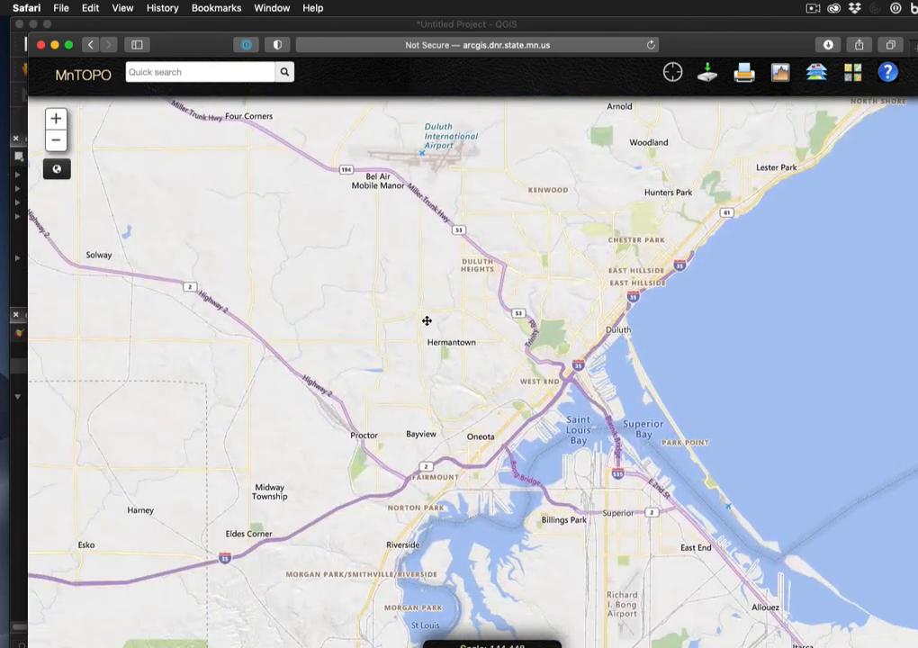
{"action": "left_click", "coordinate": [708, 76]}
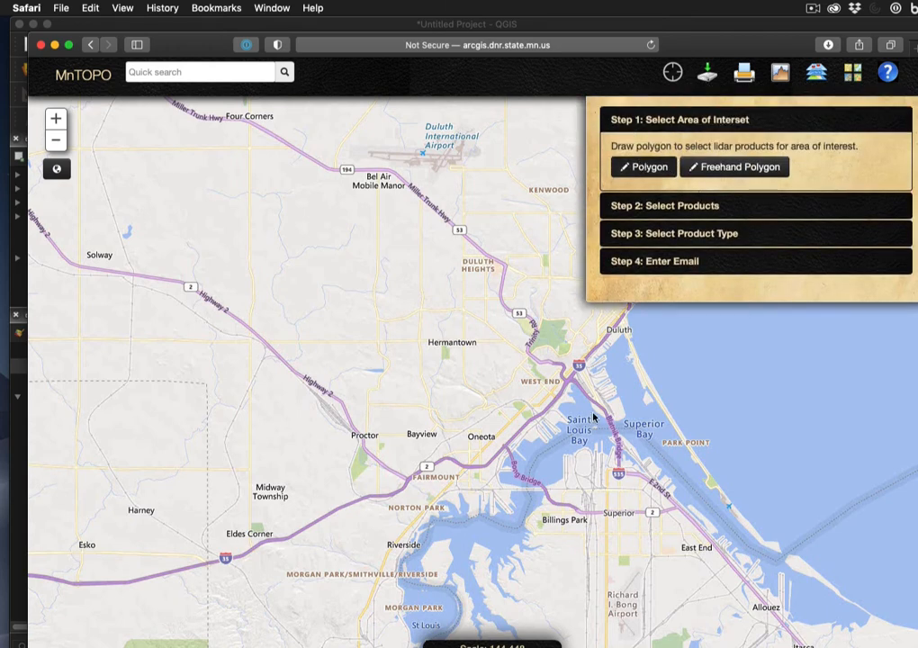
Draw a triangular area of interest over downtown Duluth
{"action": "left_click", "coordinate": [568, 352]}
{"action": "left_click", "coordinate": [529, 380]}
{"action": "double_click", "coordinate": [591, 379]}
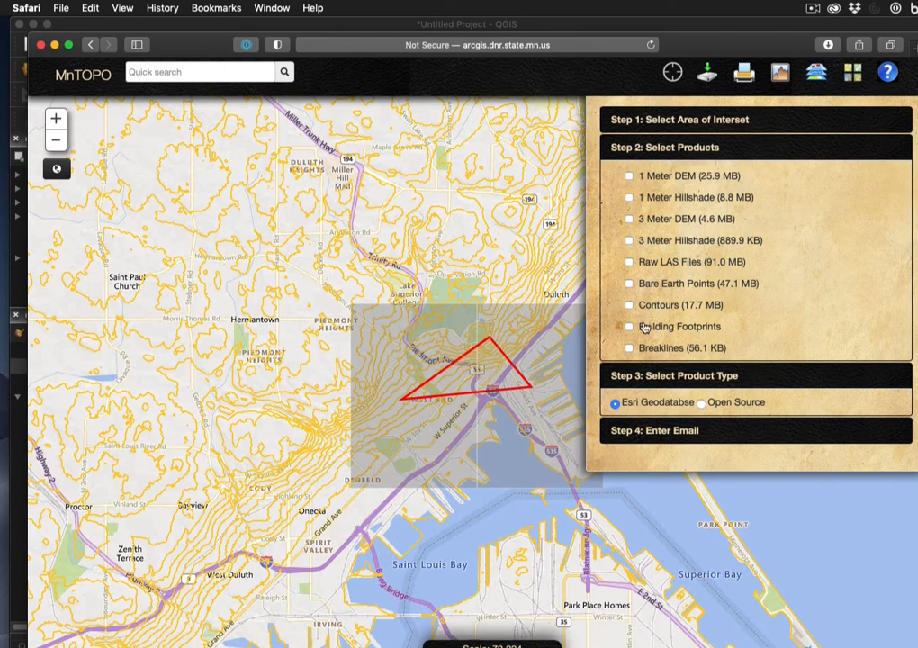
Order the 3 Meter DEM in Open Source format, enter the delivery e-mail address, and submit
{"action": "left_click", "coordinate": [630, 218]}
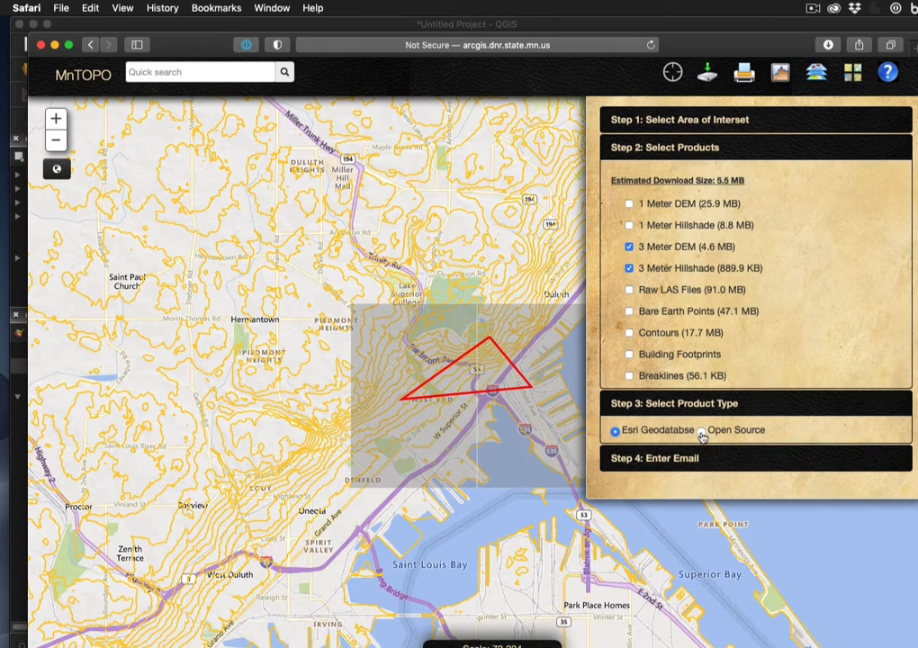
{"action": "left_click", "coordinate": [701, 431]}
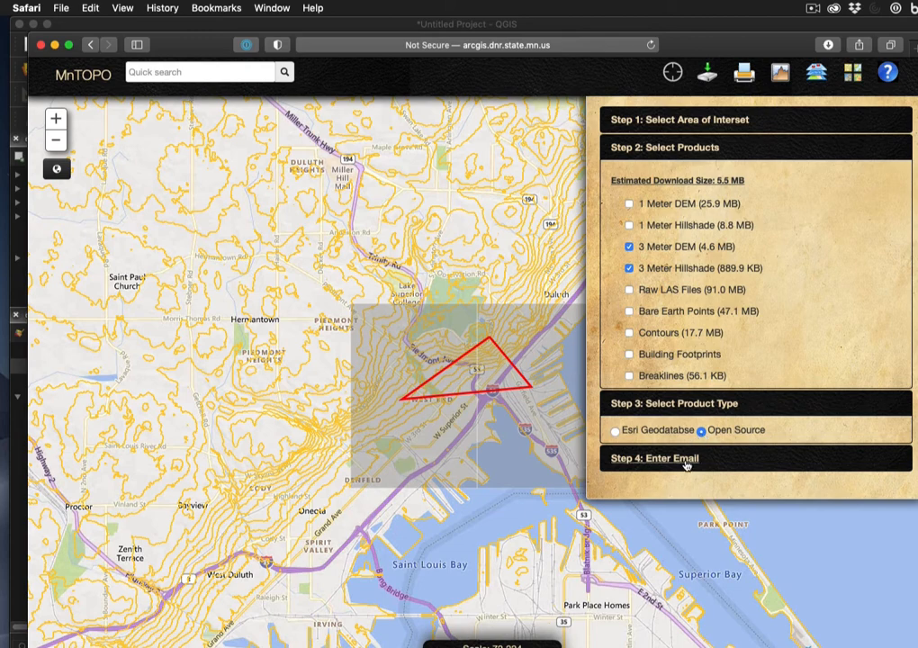
{"action": "left_click", "coordinate": [687, 463]}
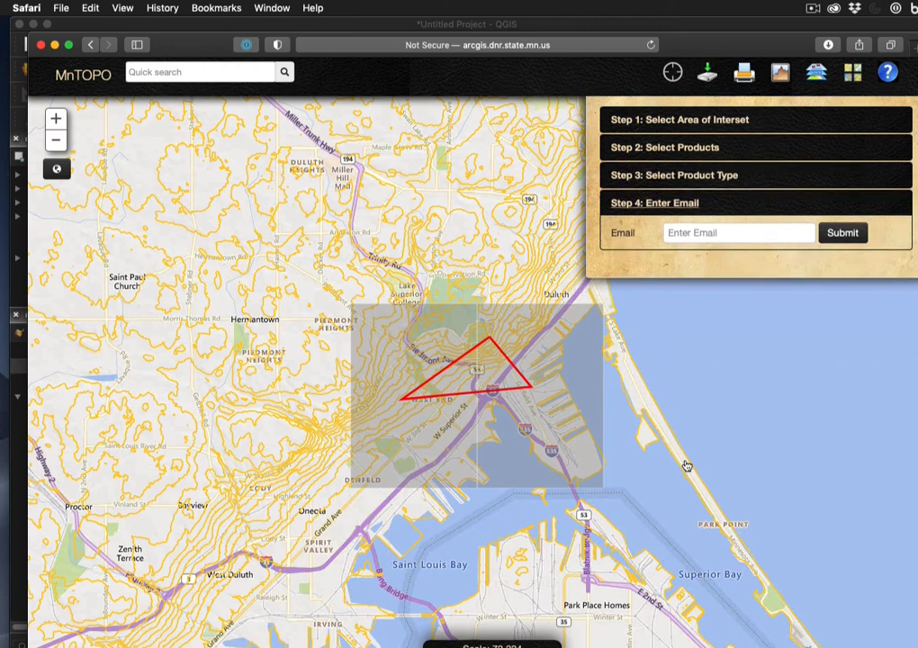
{"action": "left_click", "coordinate": [705, 232]}
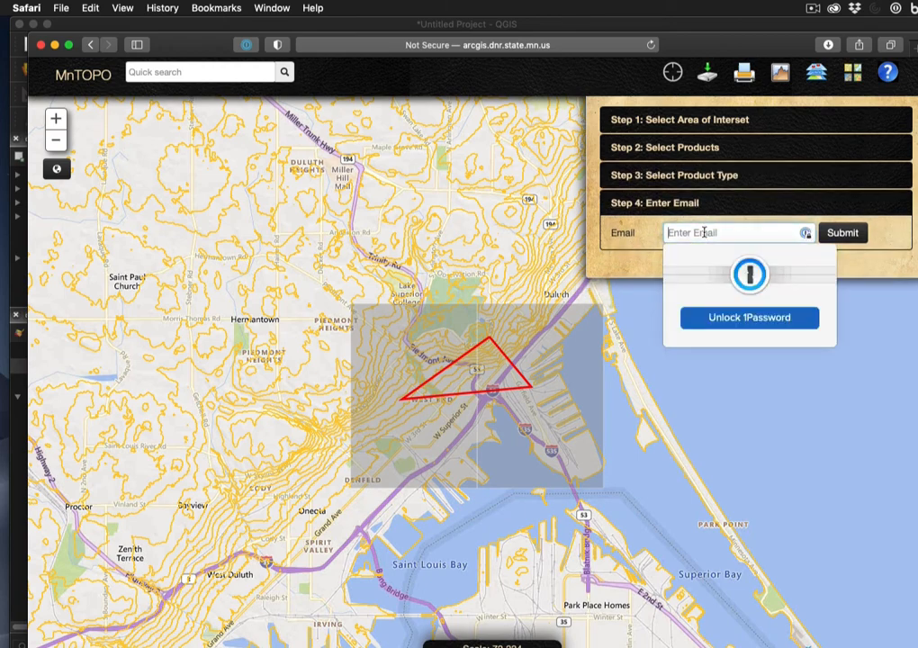
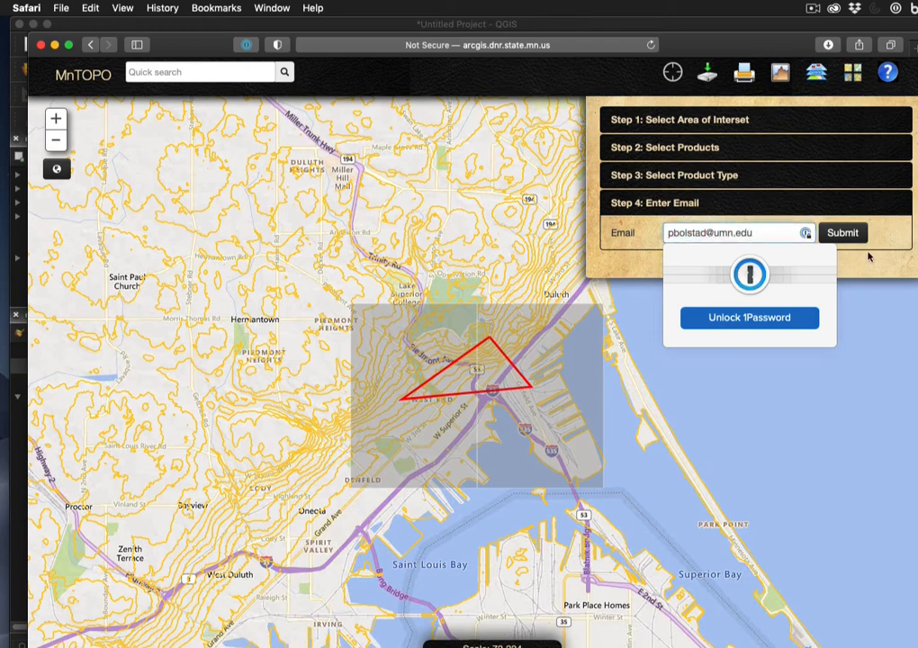
{"action": "left_click", "coordinate": [842, 232]}
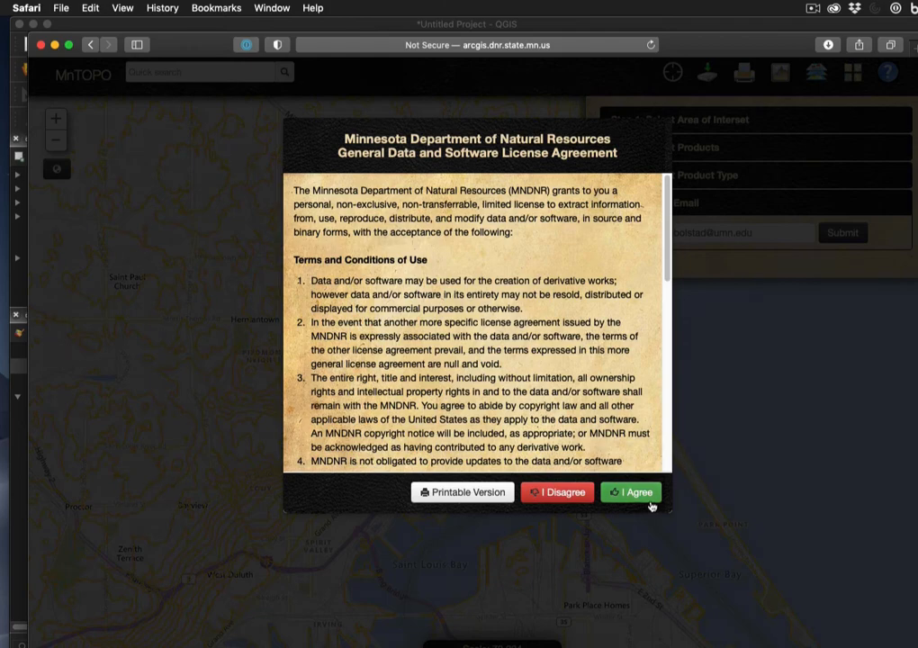
Accept the MNDNR data license agreement with I Agree
{"action": "left_click", "coordinate": [647, 497]}
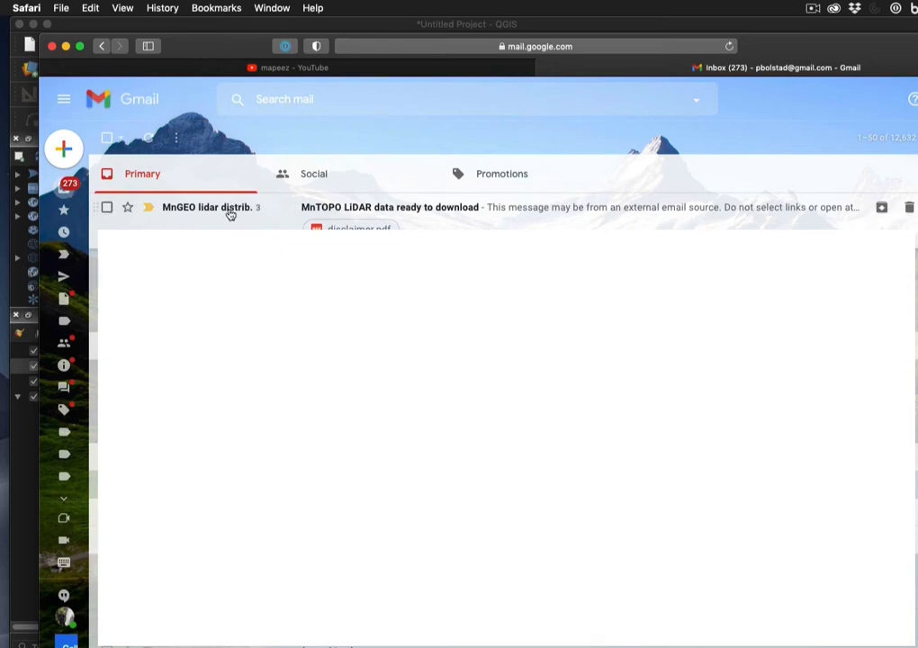
Open the 'MnTOPO LiDAR data ready to download' email and download its ftp .zip lidar file
{"action": "left_click", "coordinate": [230, 214]}
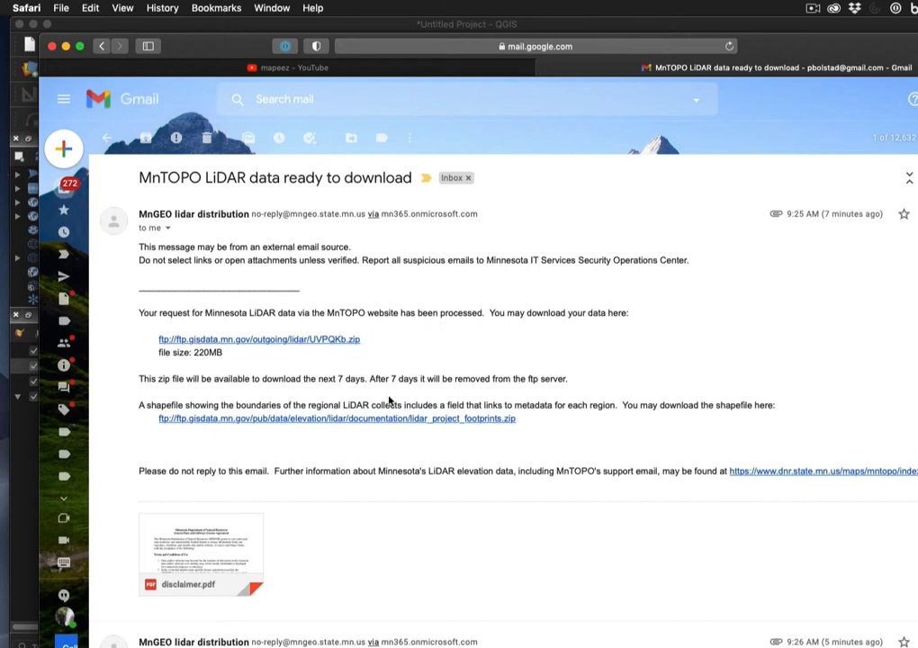
{"action": "left_click", "coordinate": [284, 342]}
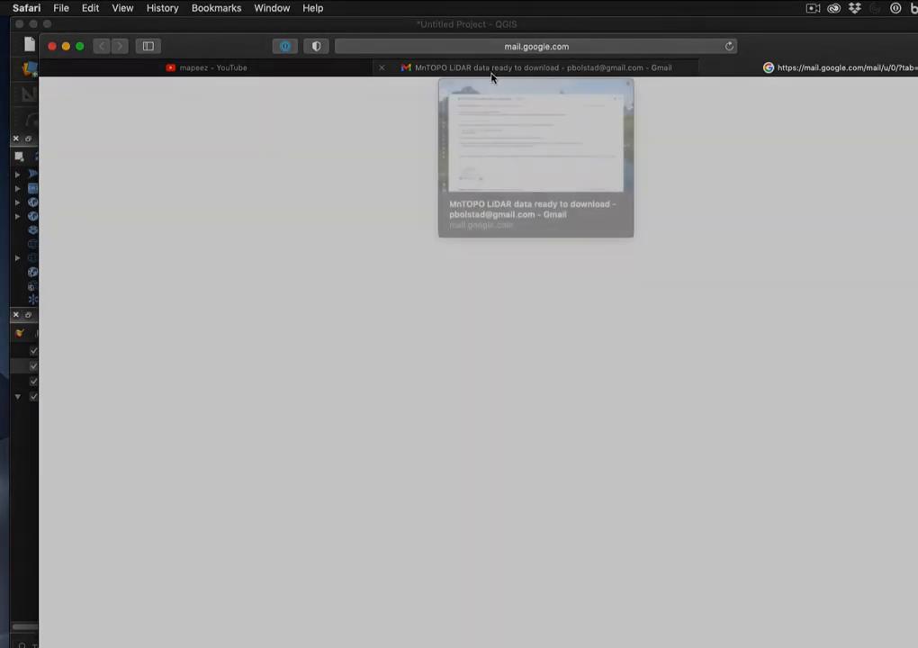
{"action": "left_click", "coordinate": [491, 78]}
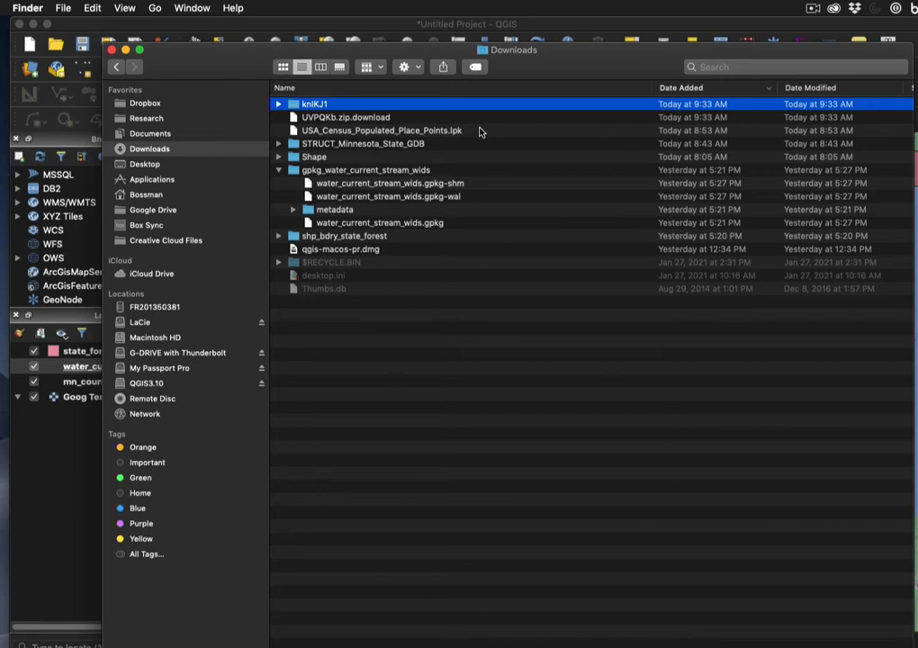
Expand the knIKJ1 folder in Downloads to show the dem_3m files, then minimize Finder
{"action": "left_click", "coordinate": [279, 105]}
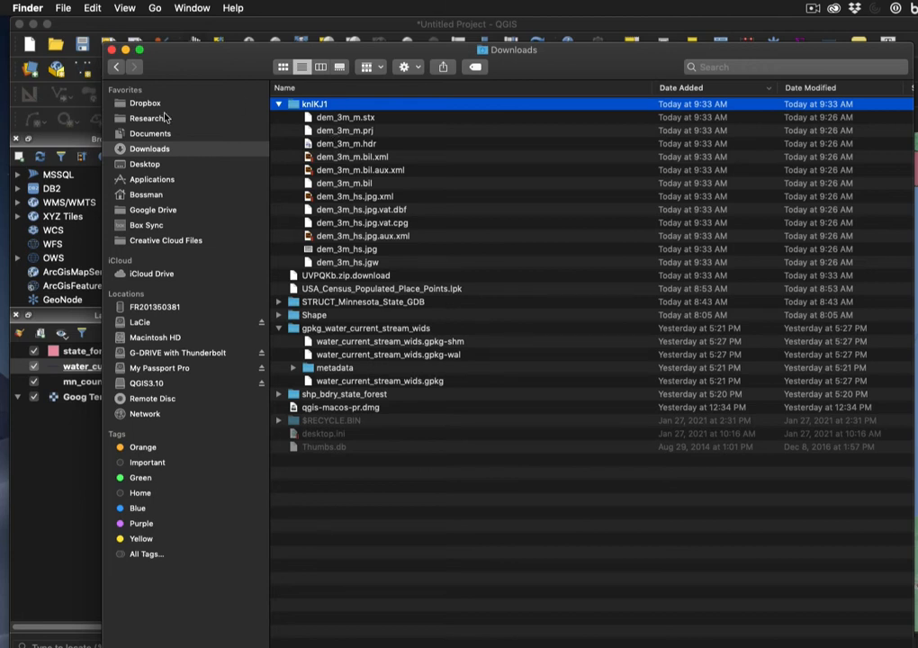
{"action": "left_click", "coordinate": [125, 51]}
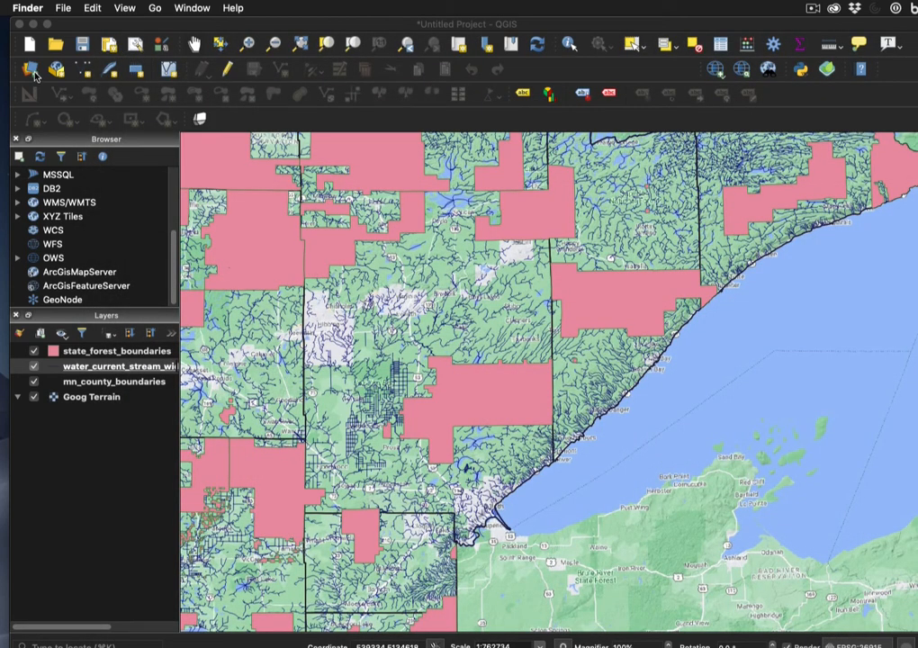
Add Downloads/knIKJ1/dem_3m_m.bil as a raster layer in QGIS
{"action": "left_click", "coordinate": [32, 71]}
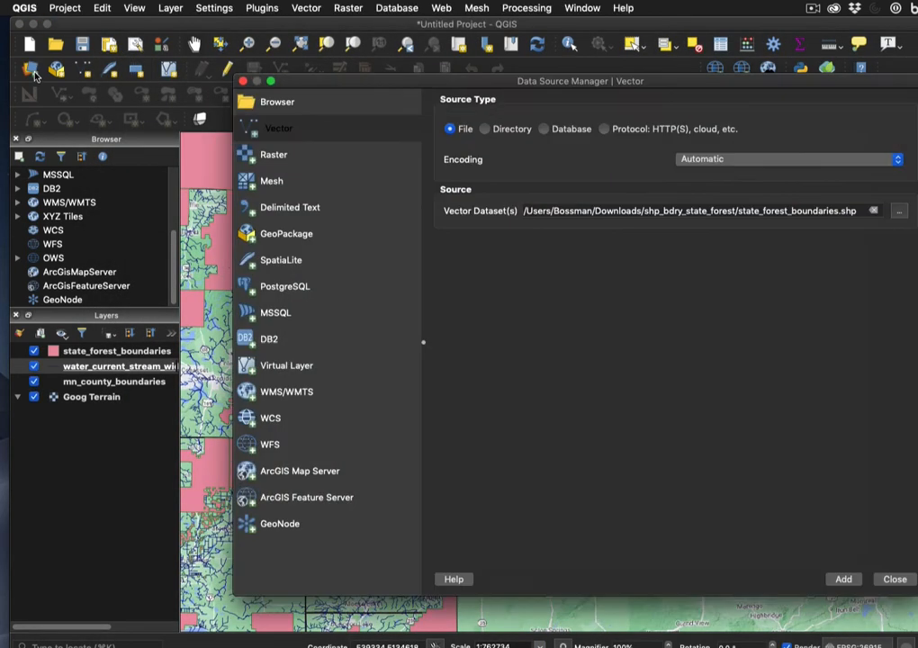
{"action": "left_click", "coordinate": [268, 161]}
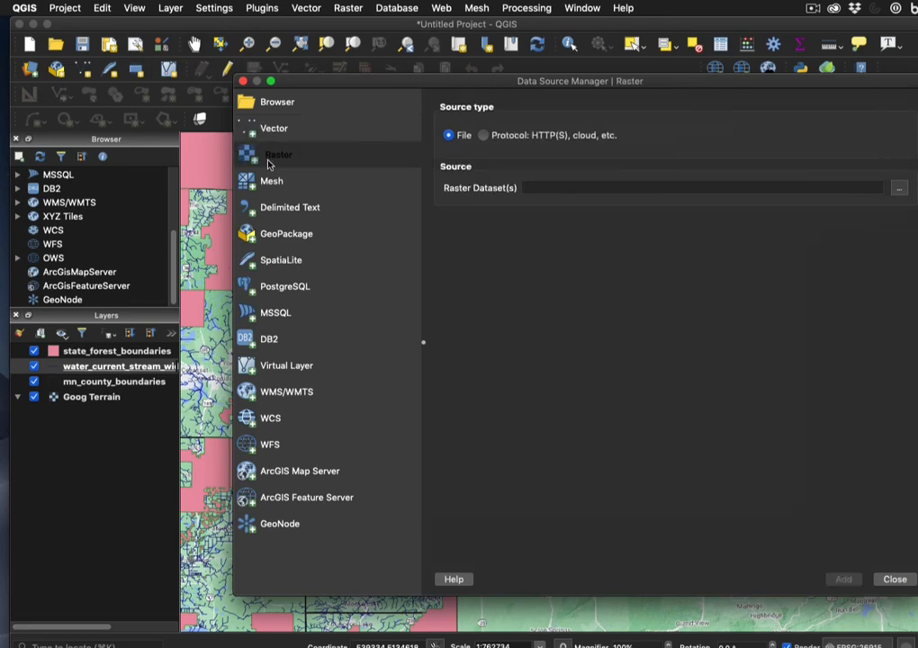
{"action": "left_click", "coordinate": [899, 189]}
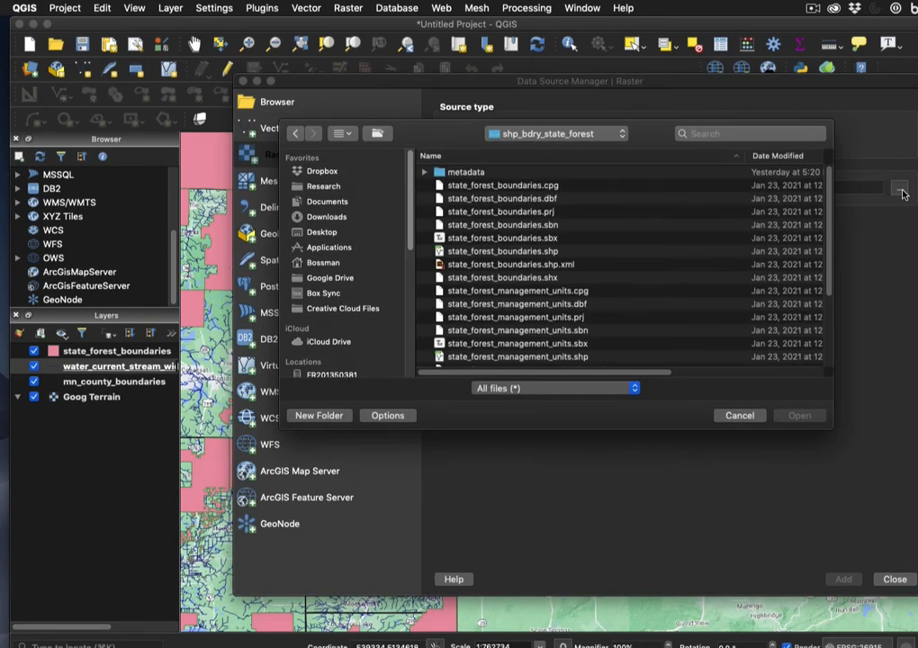
{"action": "left_click", "coordinate": [623, 135]}
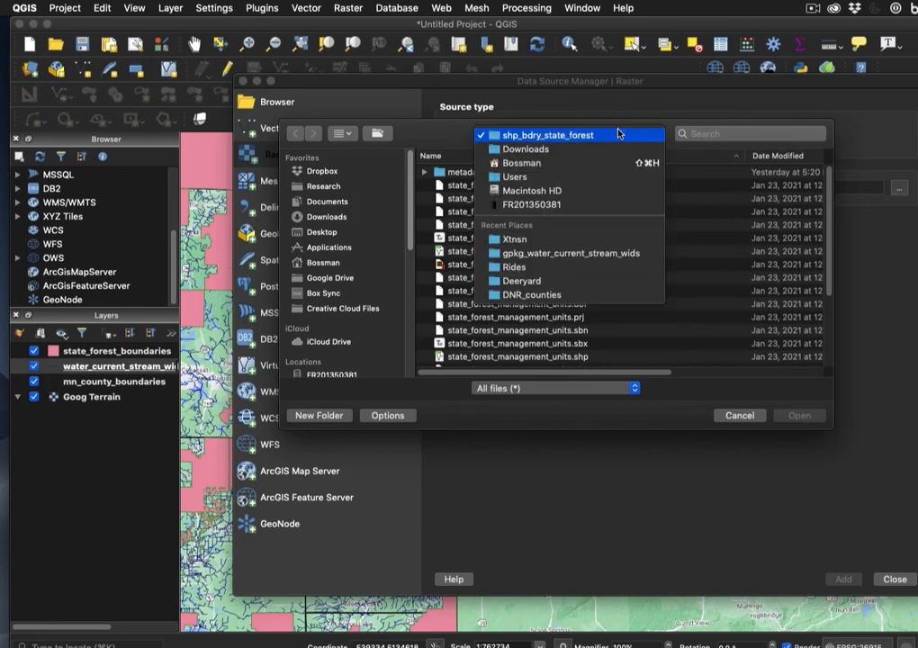
{"action": "left_click", "coordinate": [522, 149]}
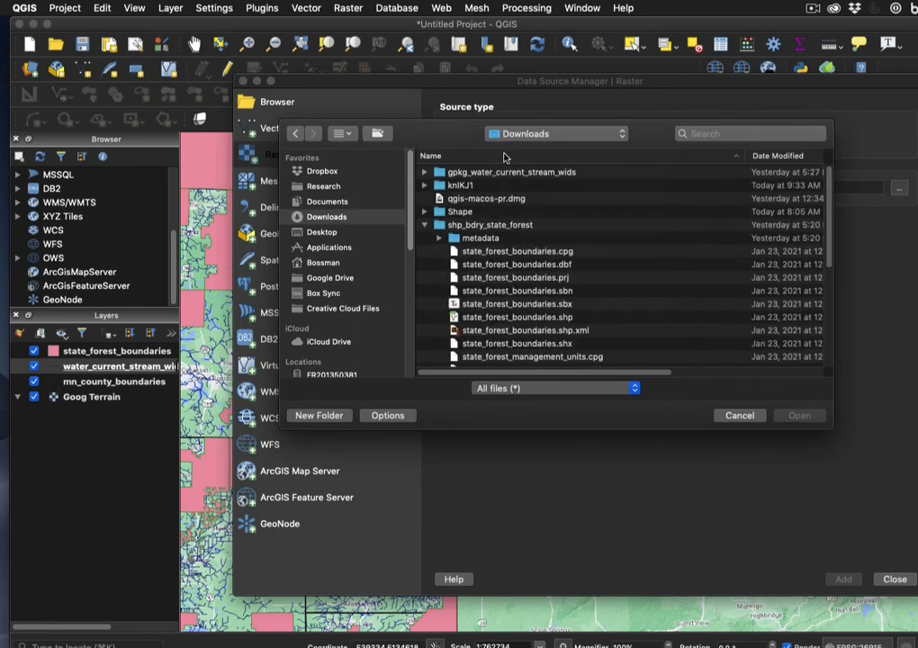
{"action": "double_click", "coordinate": [459, 185]}
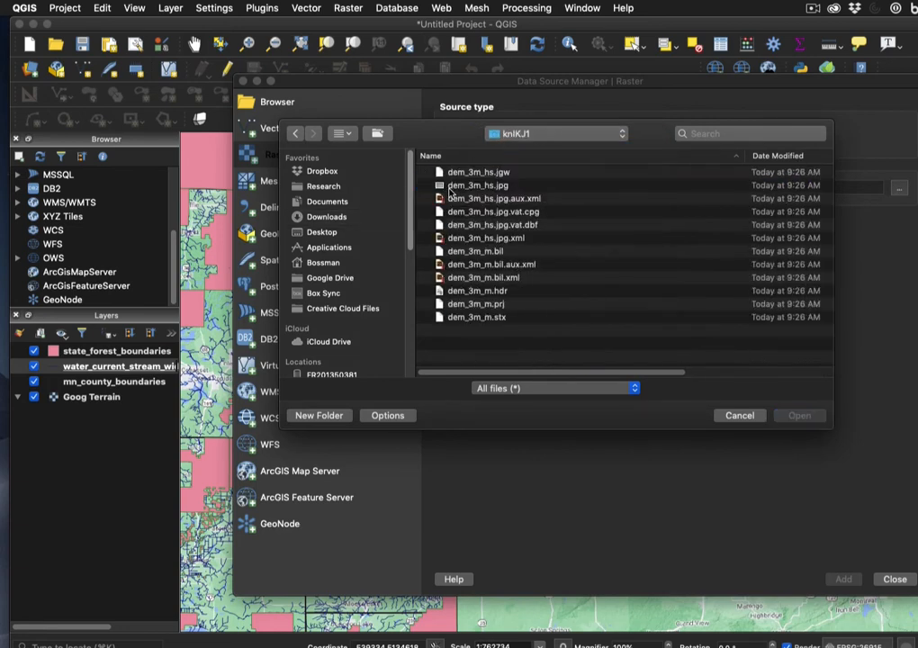
{"action": "left_click", "coordinate": [500, 254]}
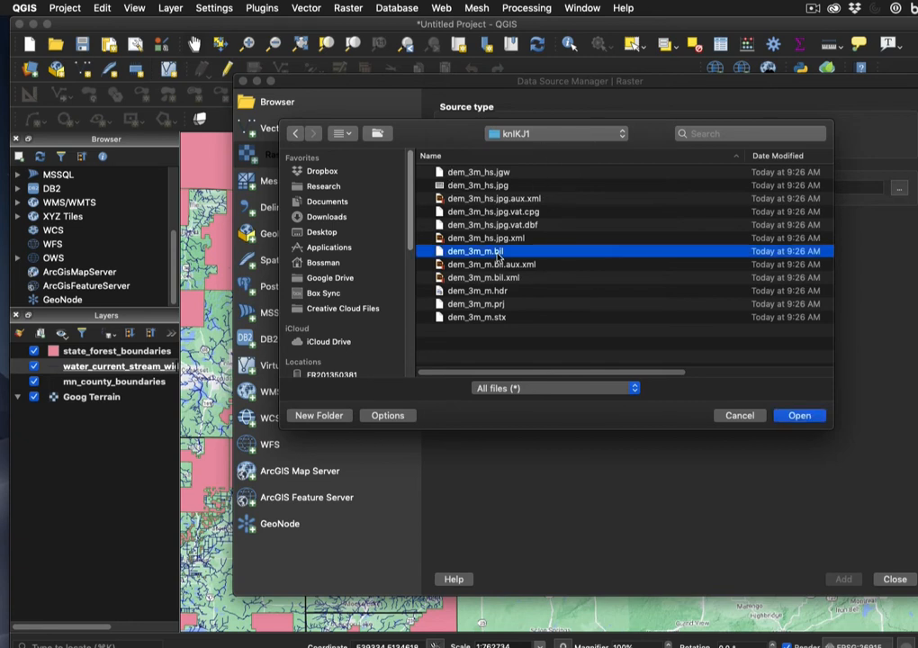
{"action": "left_click", "coordinate": [800, 415]}
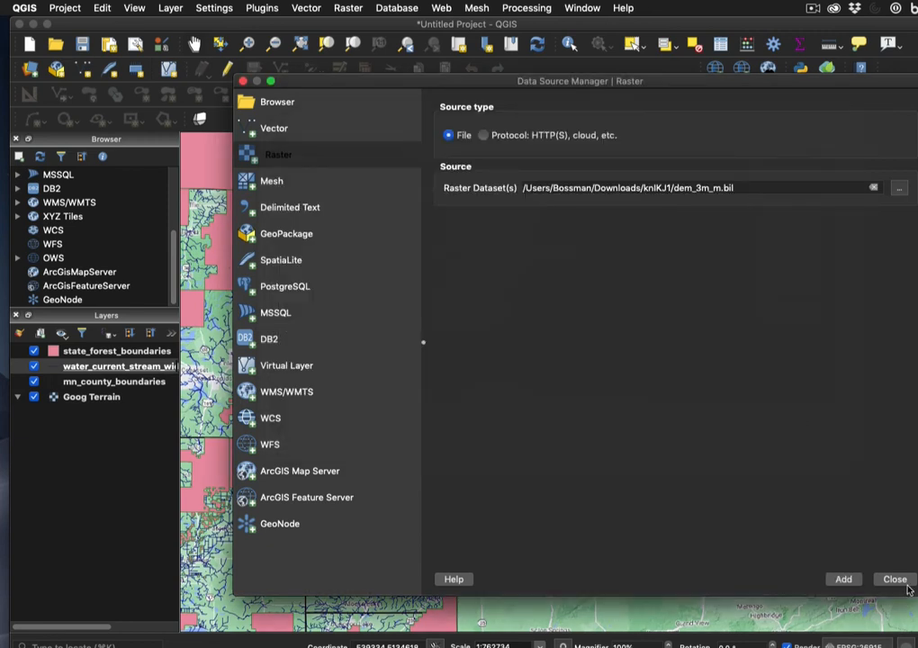
{"action": "left_click", "coordinate": [844, 581]}
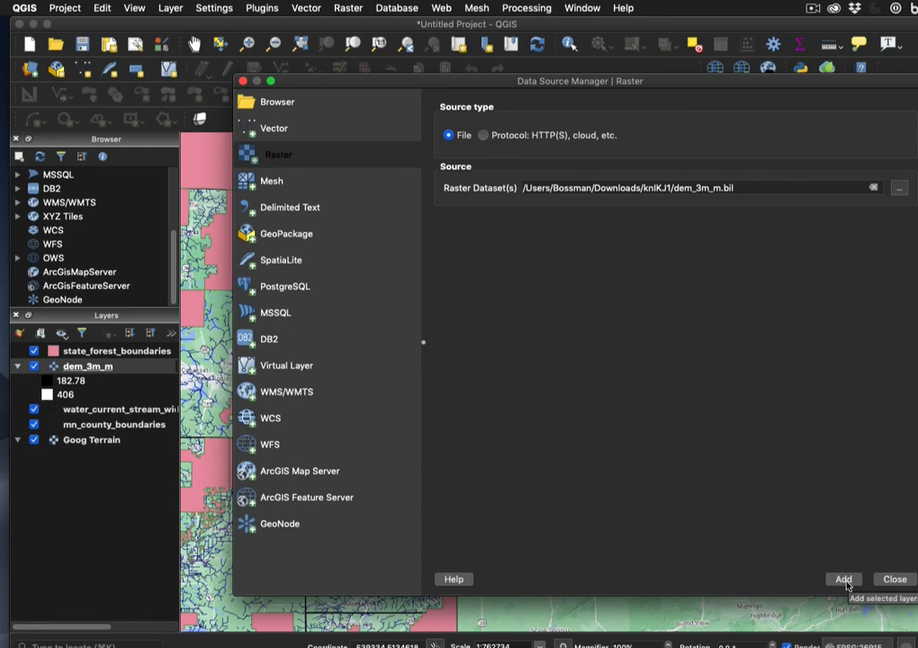
{"action": "left_click", "coordinate": [241, 82]}
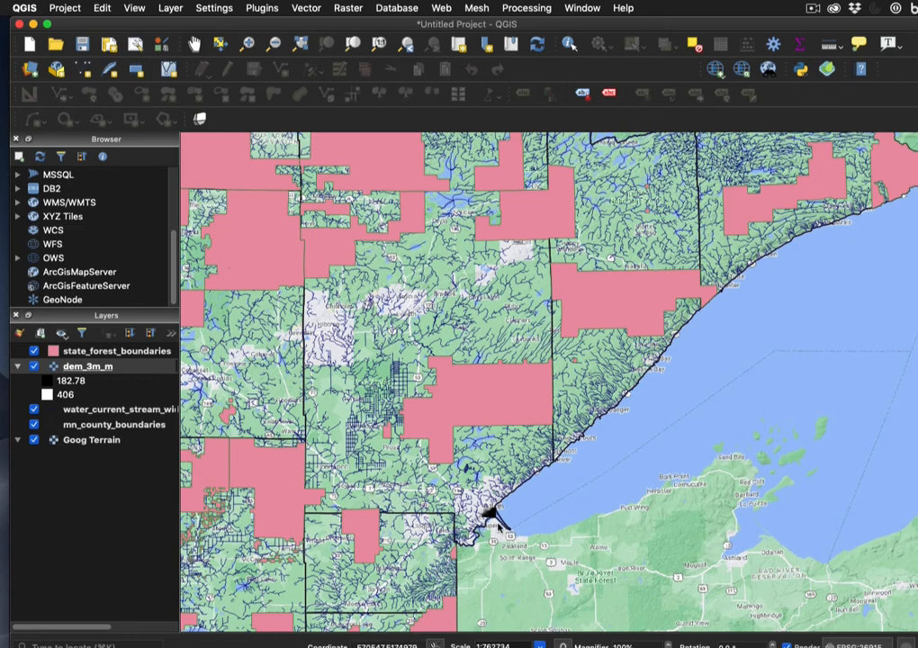
Zoom in on Duluth and pan until the whole dem_3m_m raster is visible
{"action": "scroll", "coordinate": [495, 520], "scroll_direction": "up", "scroll_amount": 5}
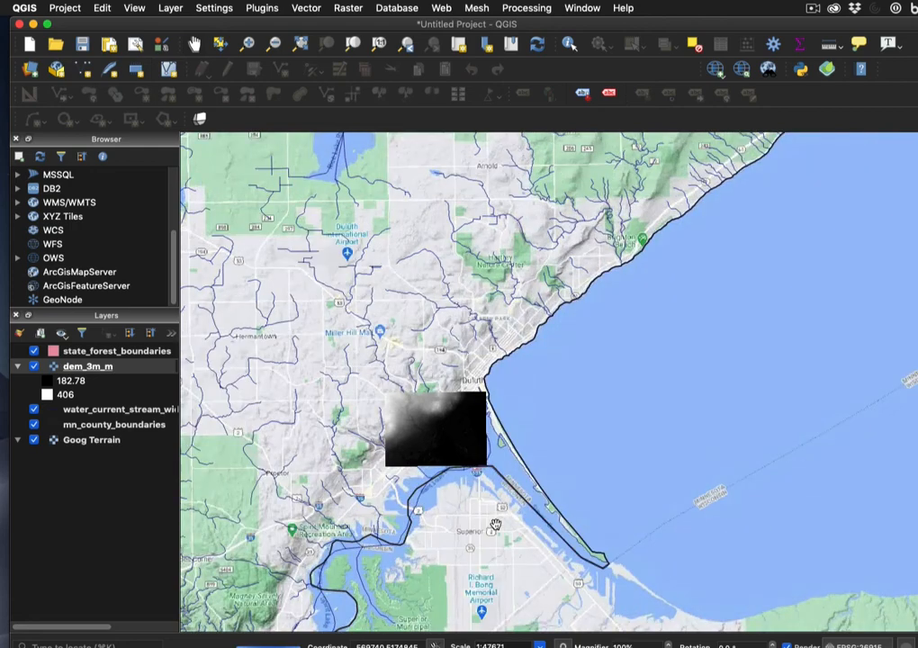
{"action": "scroll", "coordinate": [495, 524], "scroll_direction": "up", "scroll_amount": 1}
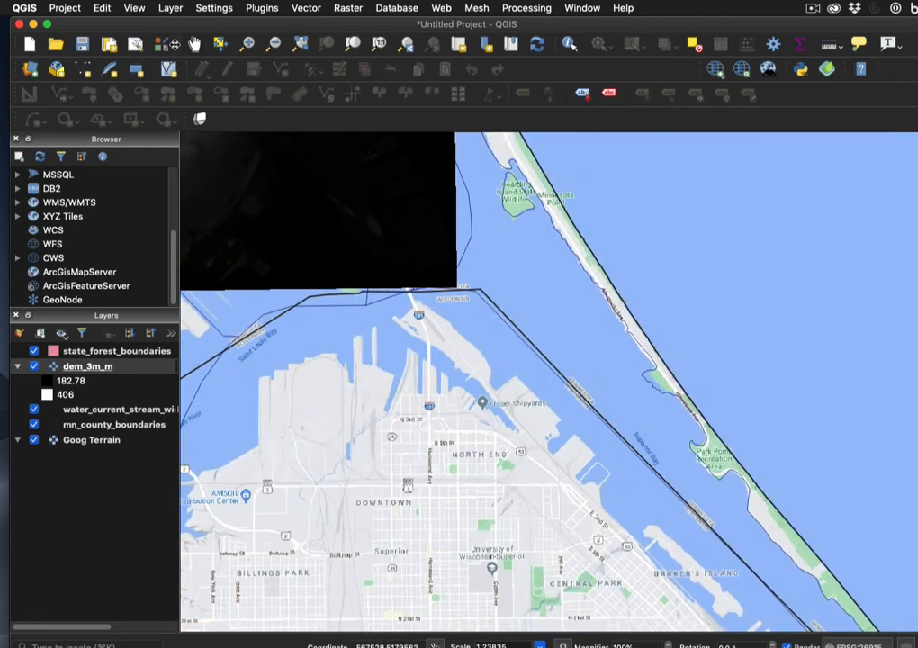
{"action": "left_click_drag", "start_coordinate": [297, 234], "coordinate": [600, 494]}
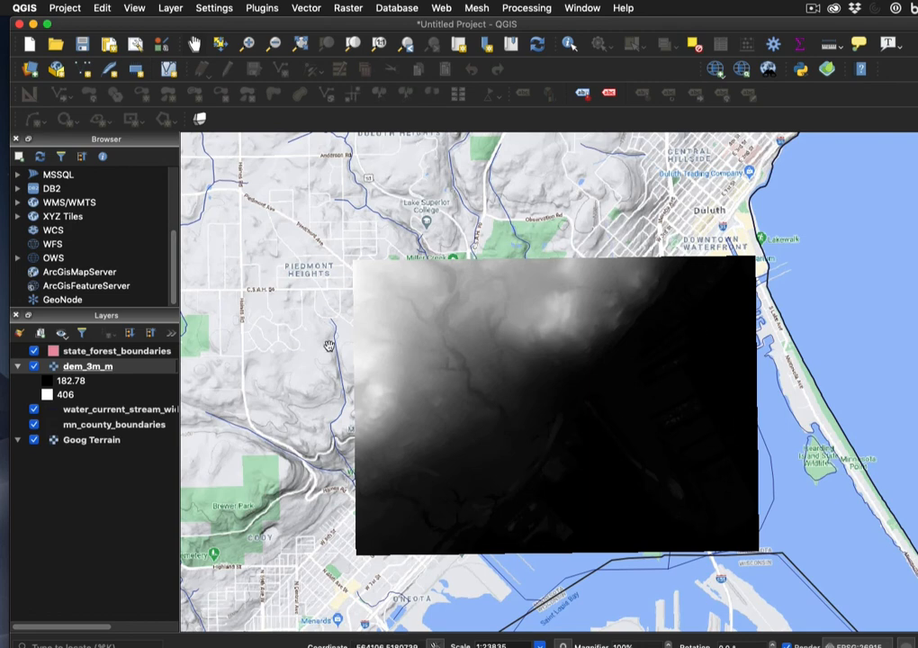